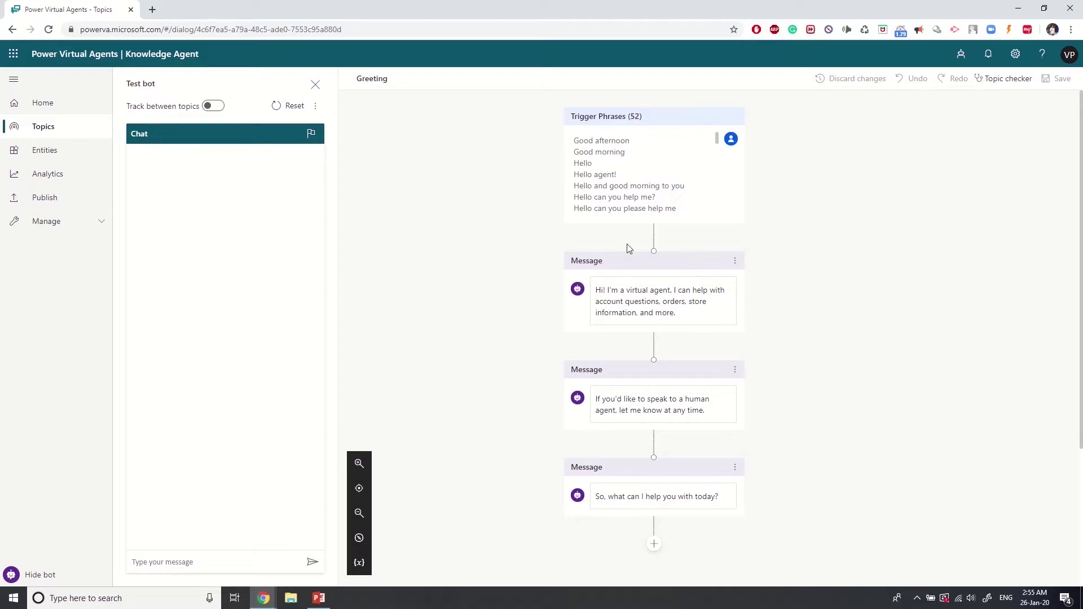
# Step: Delete the message "So, what can I help you with today?" from the Greeting topic and save the topic
pyautogui.scroll(-2, 584, 304)
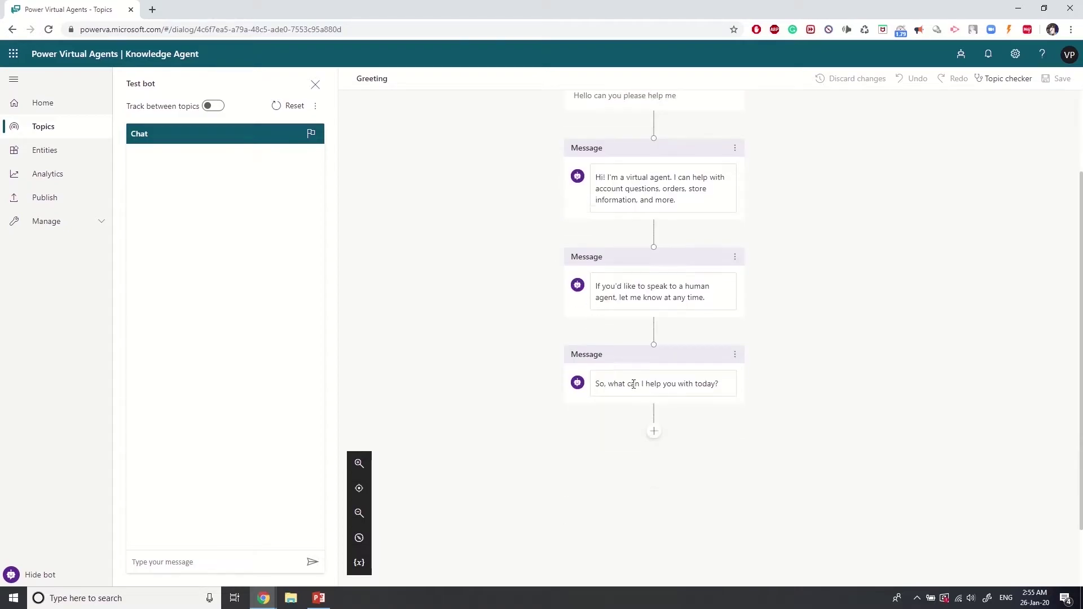
pyautogui.scroll(1, 550, 216)
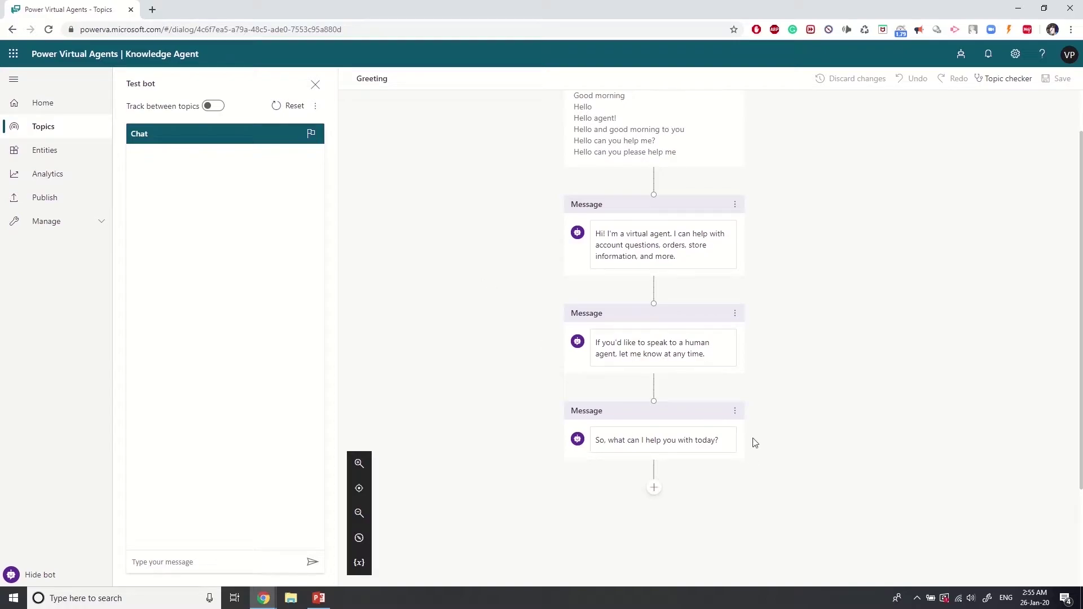
pyautogui.click(736, 412)
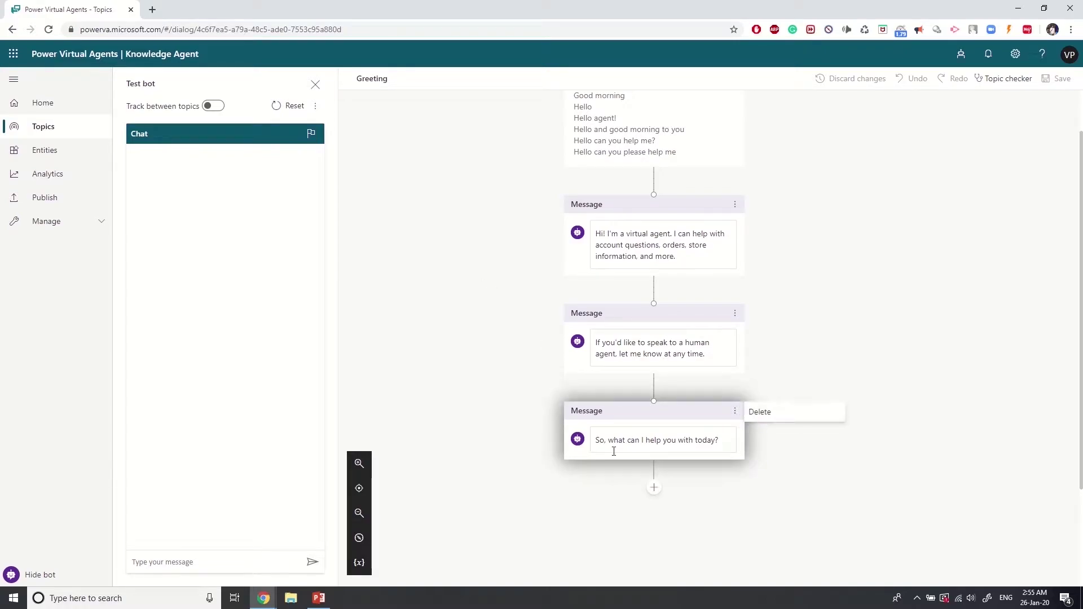
pyautogui.click(769, 415)
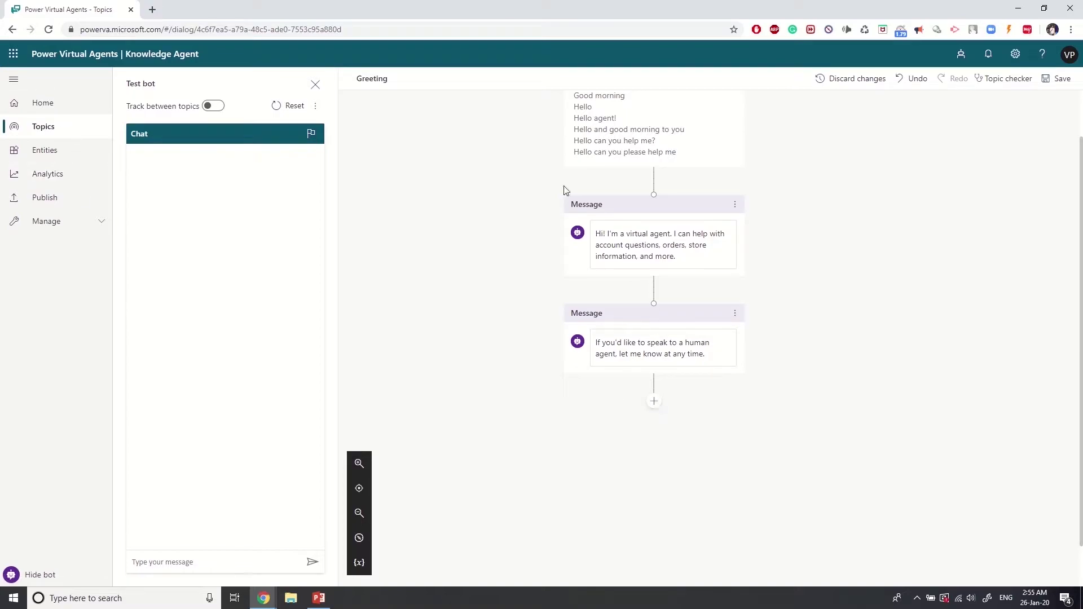
pyautogui.scroll(2, 564, 181)
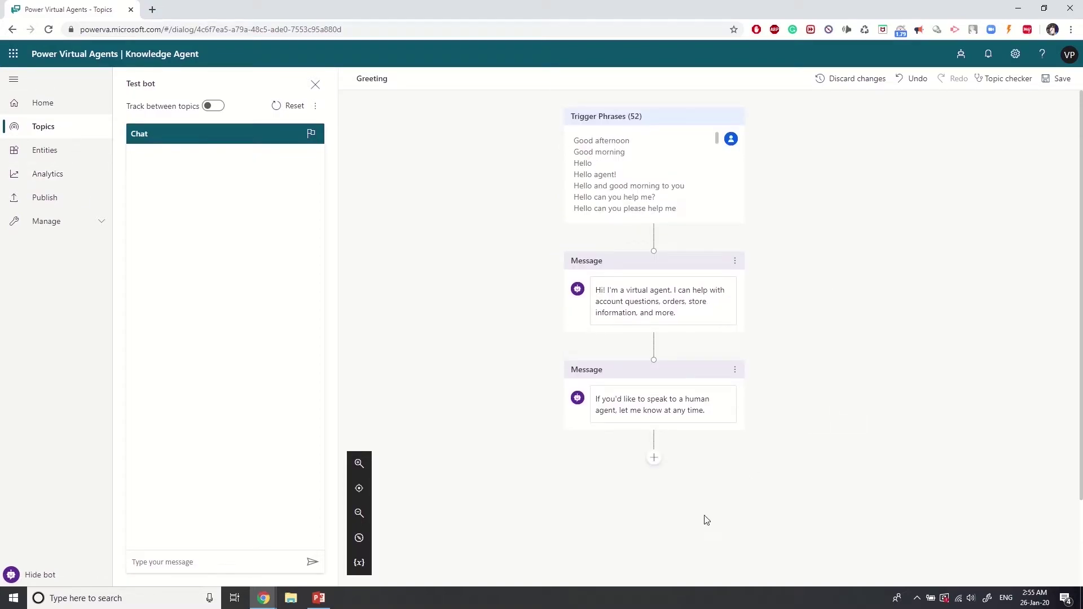
pyautogui.click(54, 126)
pyautogui.click(644, 107)
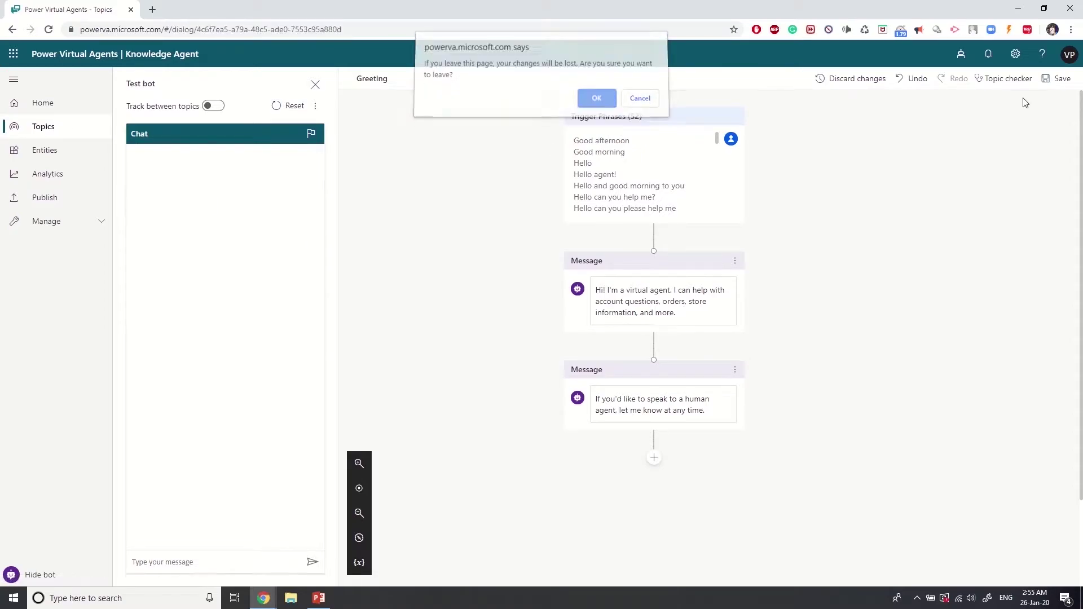
pyautogui.click(1056, 78)
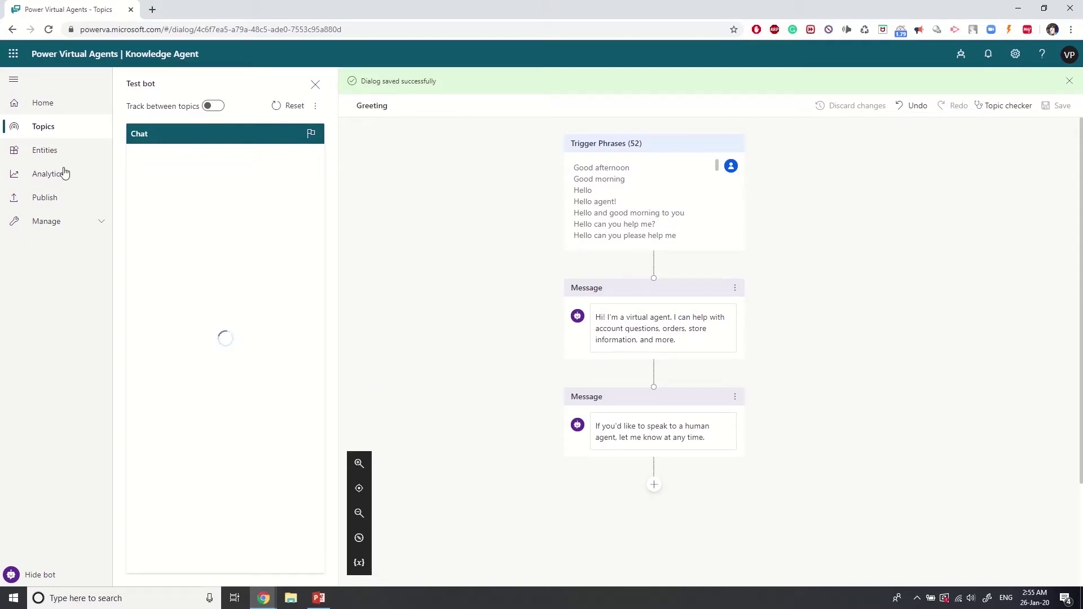
# Step: Create a new topic named Query and open its authoring canvas
pyautogui.click(56, 132)
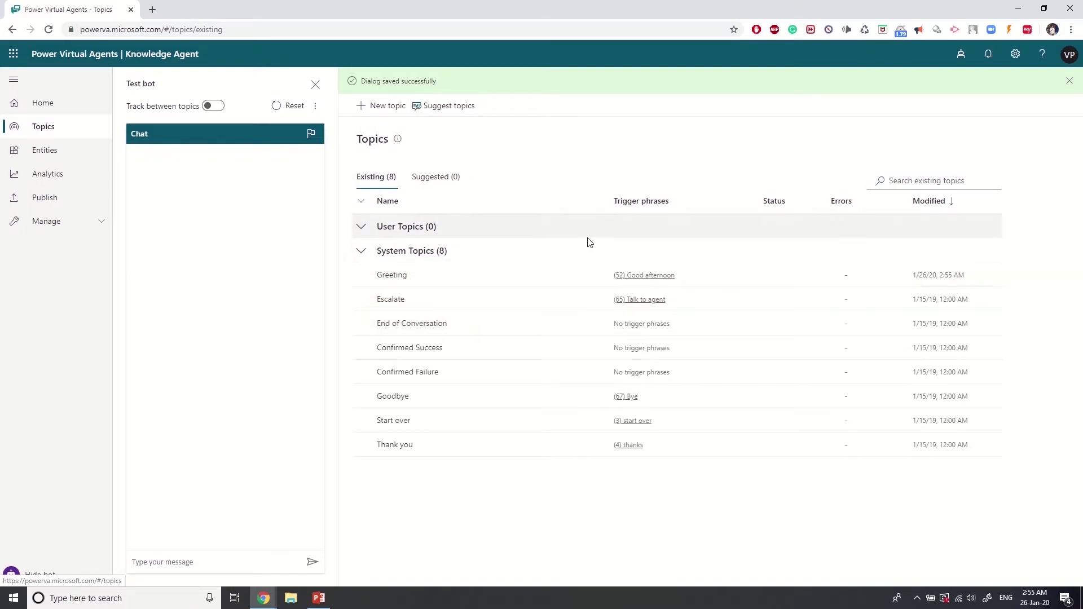
pyautogui.click(366, 108)
pyautogui.write('Query')
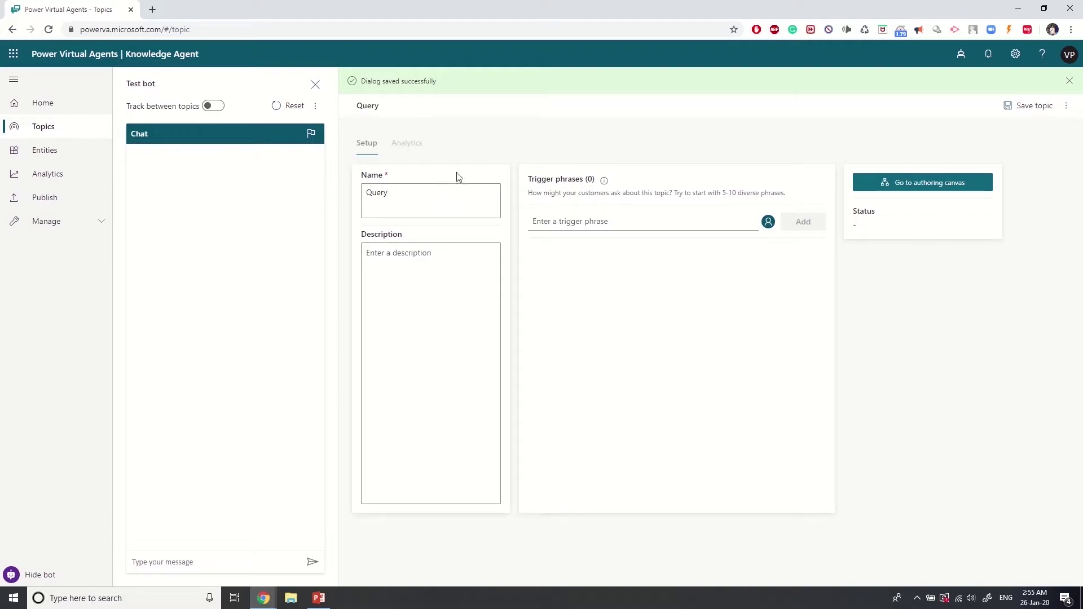
pyautogui.click(899, 180)
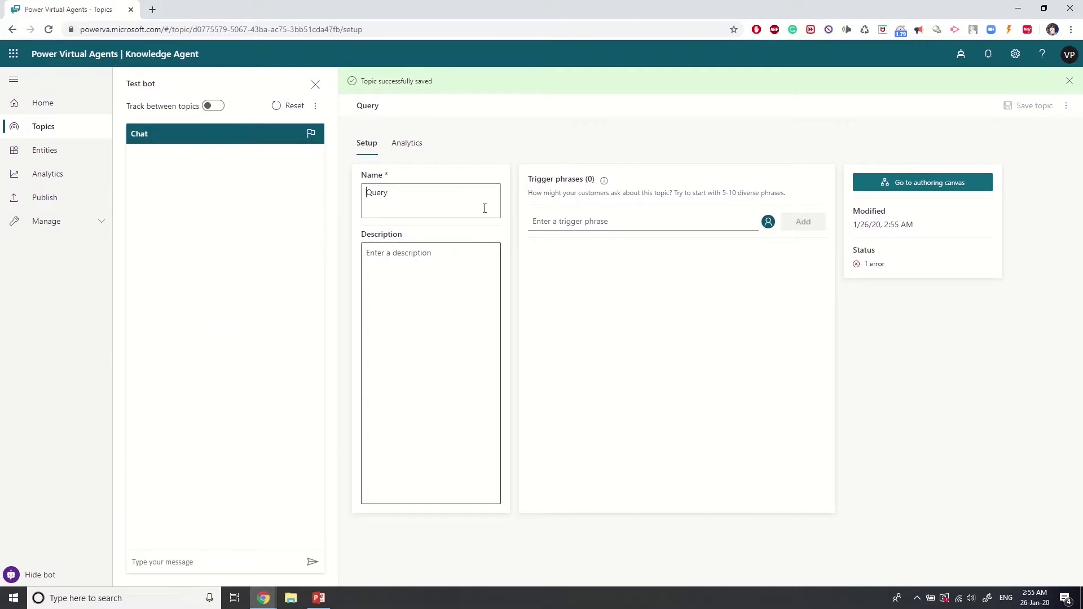
pyautogui.click(656, 220)
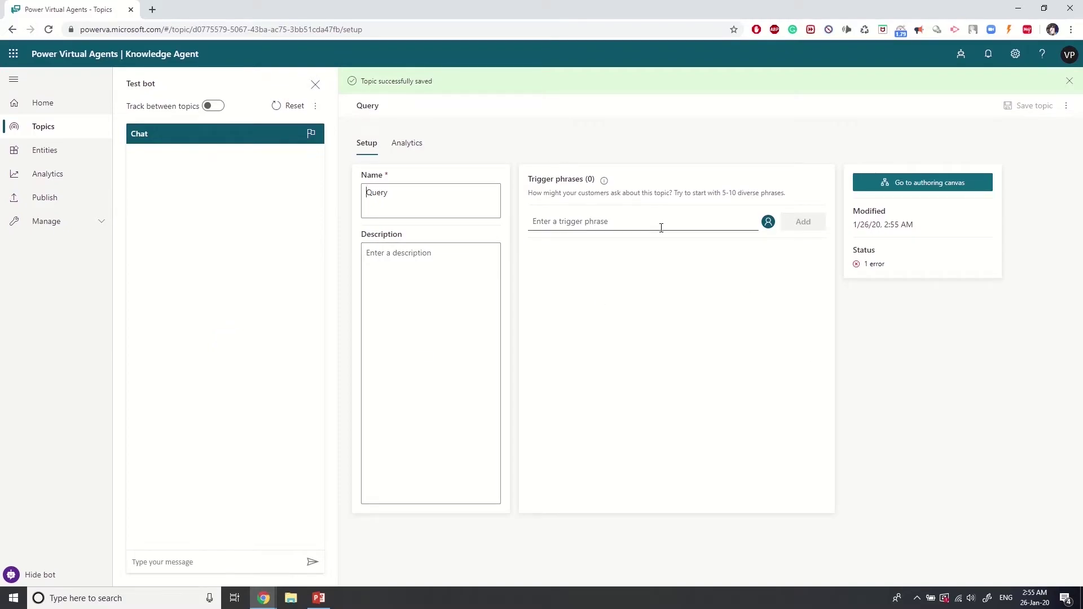
pyautogui.click(879, 188)
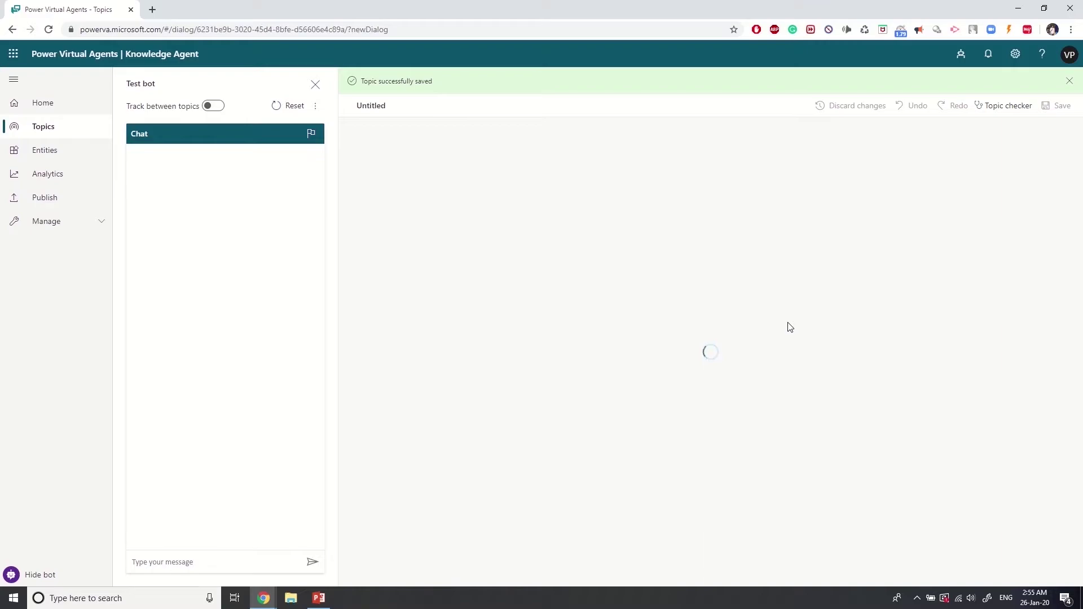
# Step: Delete the empty message node below the trigger phrases in the Query topic
pyautogui.click(674, 248)
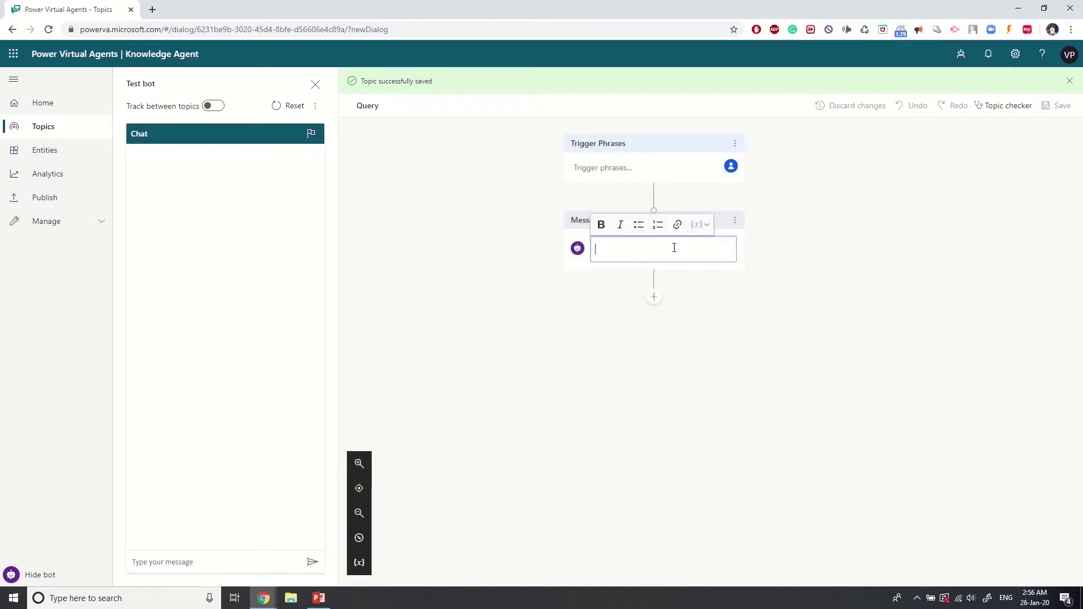
pyautogui.click(624, 222)
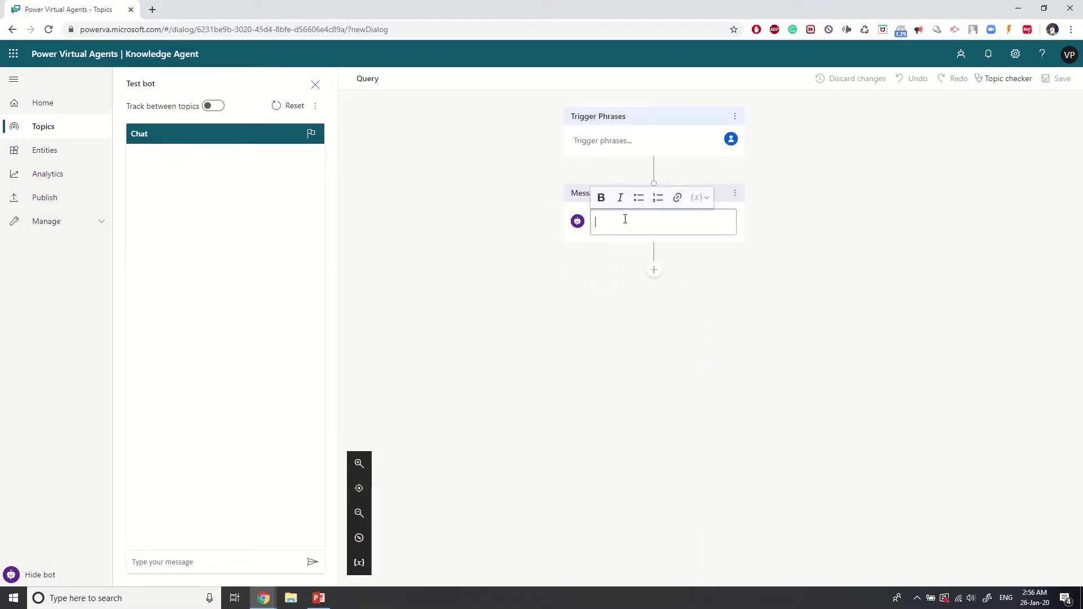
pyautogui.click(734, 195)
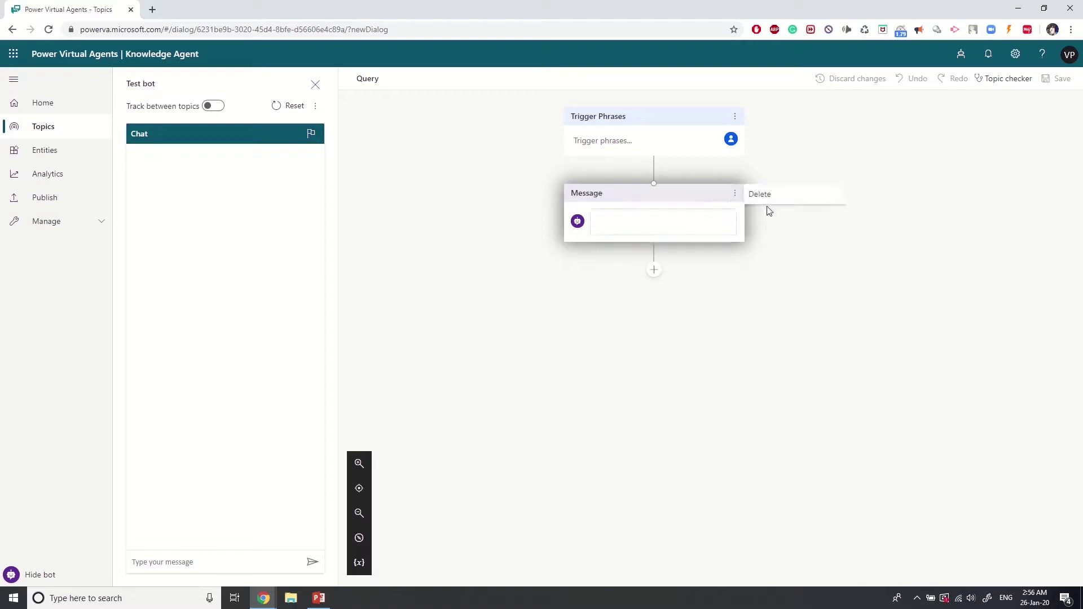
pyautogui.click(768, 199)
# Step: Add a question node asking "What is that i can help you with ?" that identifies the User's entire response
pyautogui.click(655, 186)
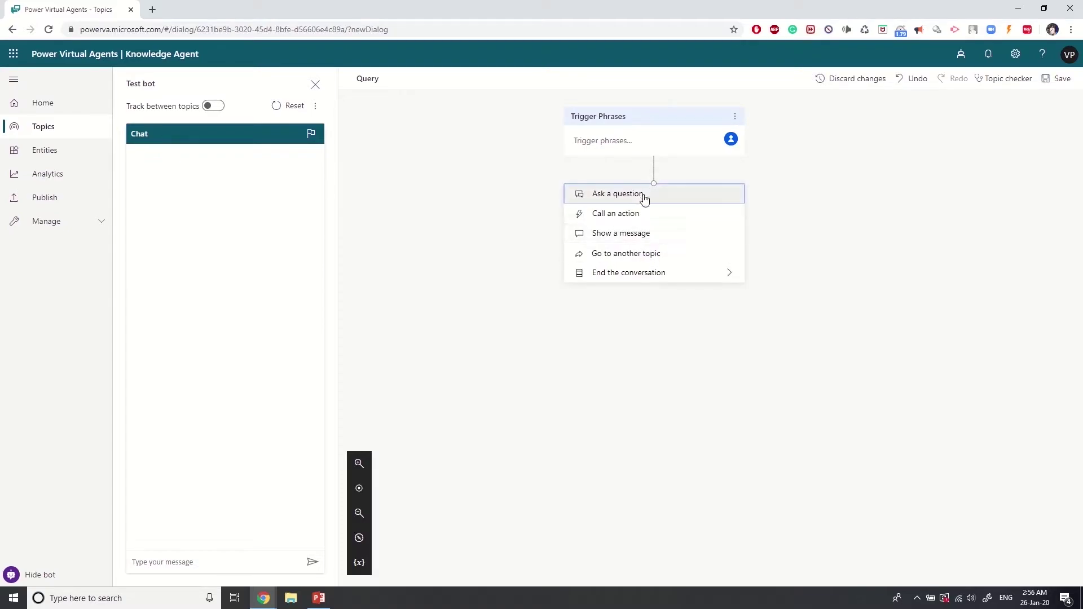
pyautogui.click(649, 197)
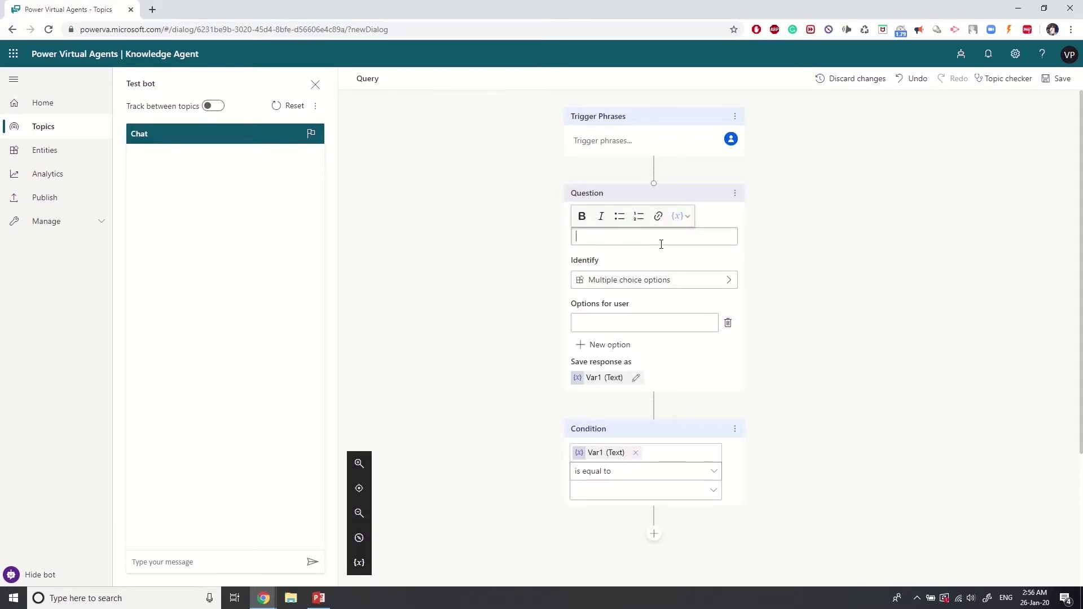
pyautogui.write('What is that i can help you with ?')
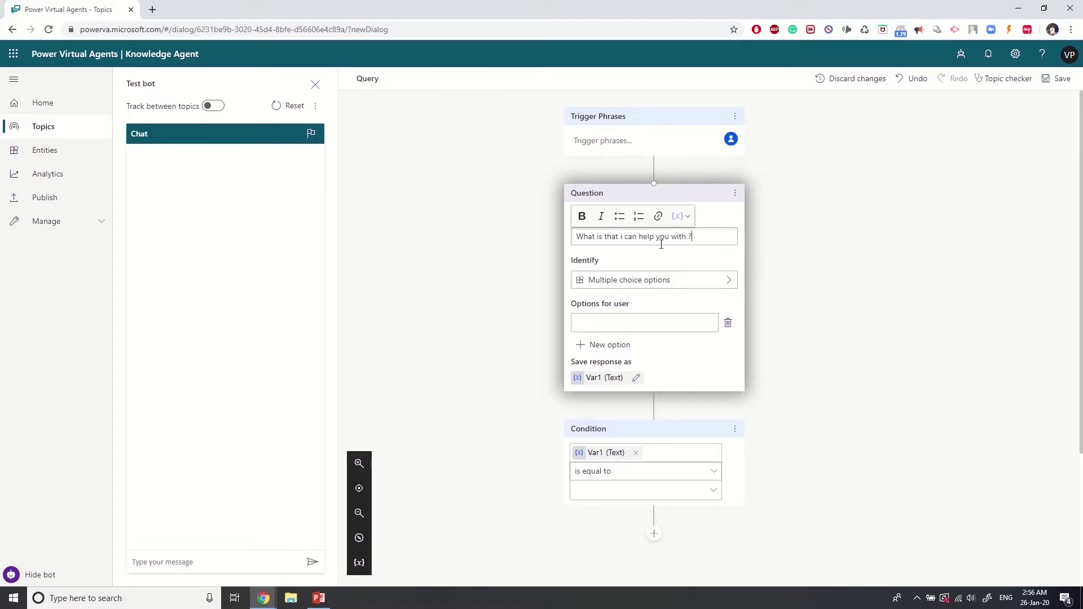
pyautogui.click(652, 282)
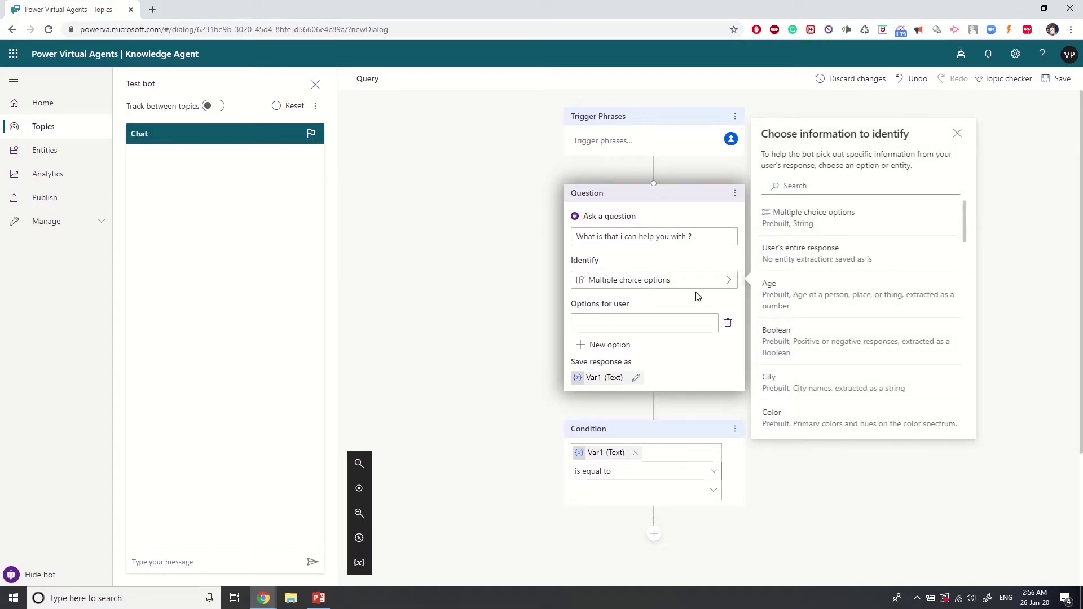
pyautogui.click(813, 260)
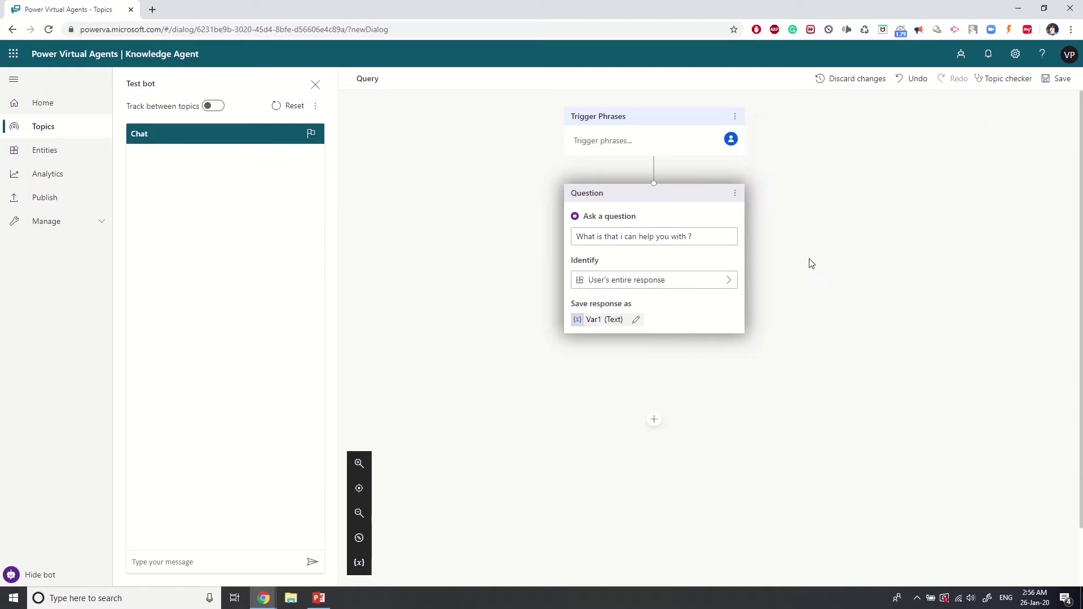
# Step: Rename the question's response variable to Query and open the choices for adding a node after the question
pyautogui.click(634, 321)
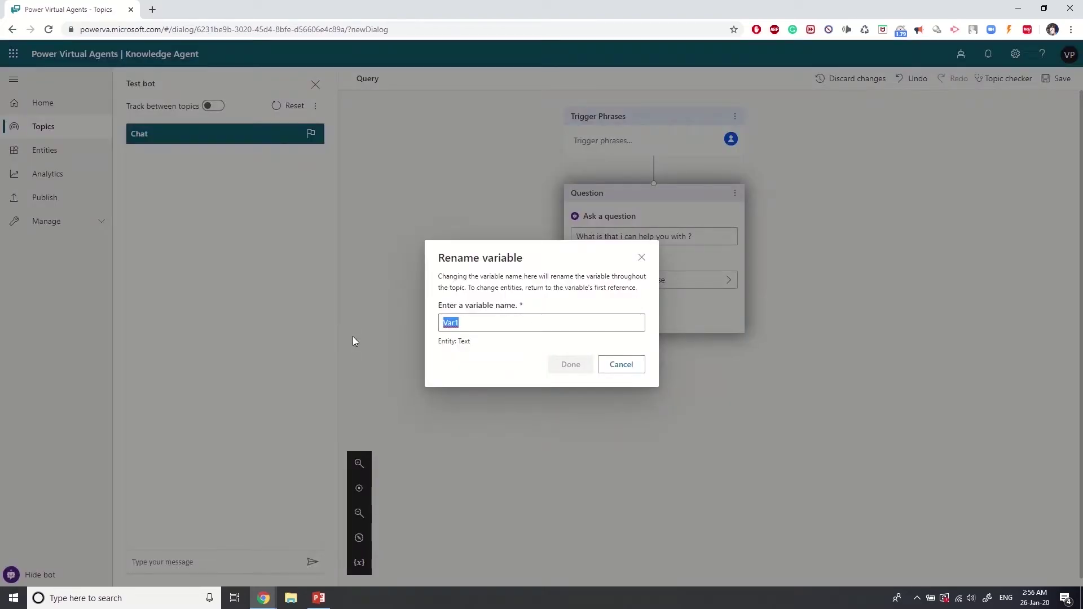
pyautogui.write('Query')
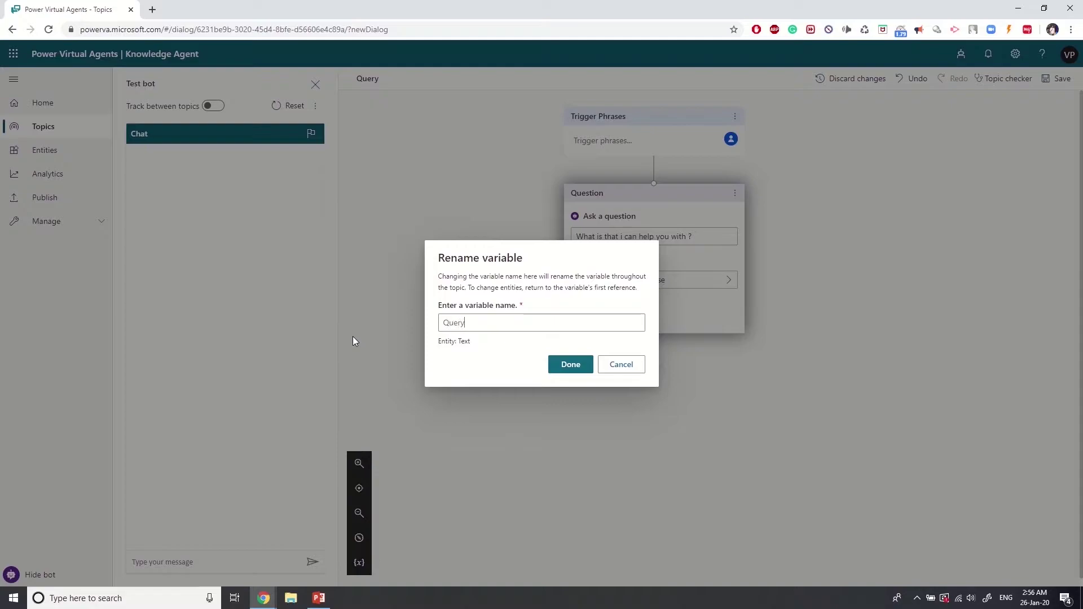
pyautogui.click(583, 378)
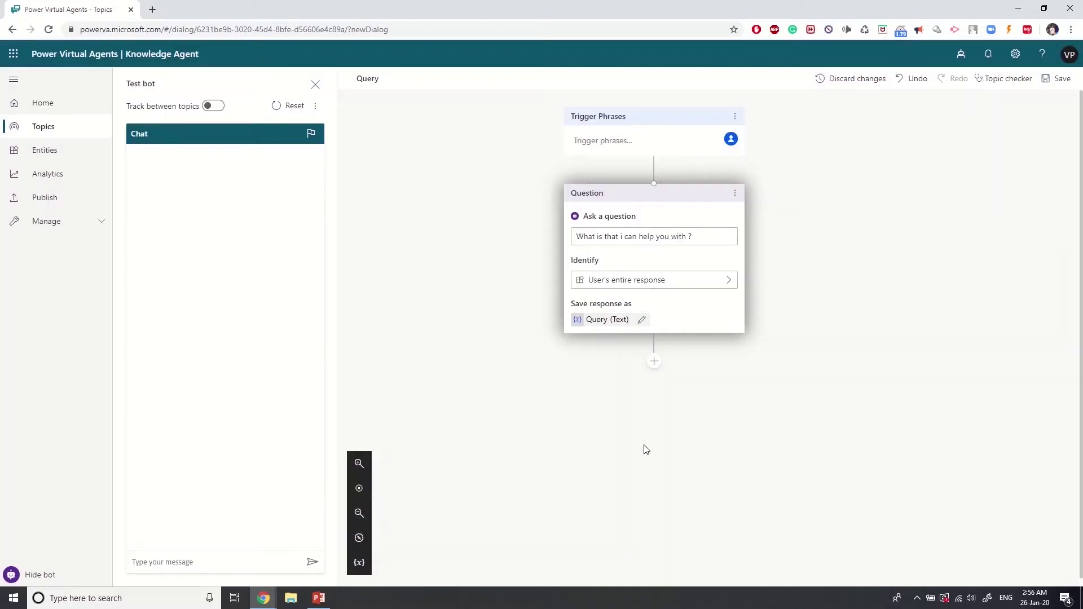
pyautogui.click(653, 367)
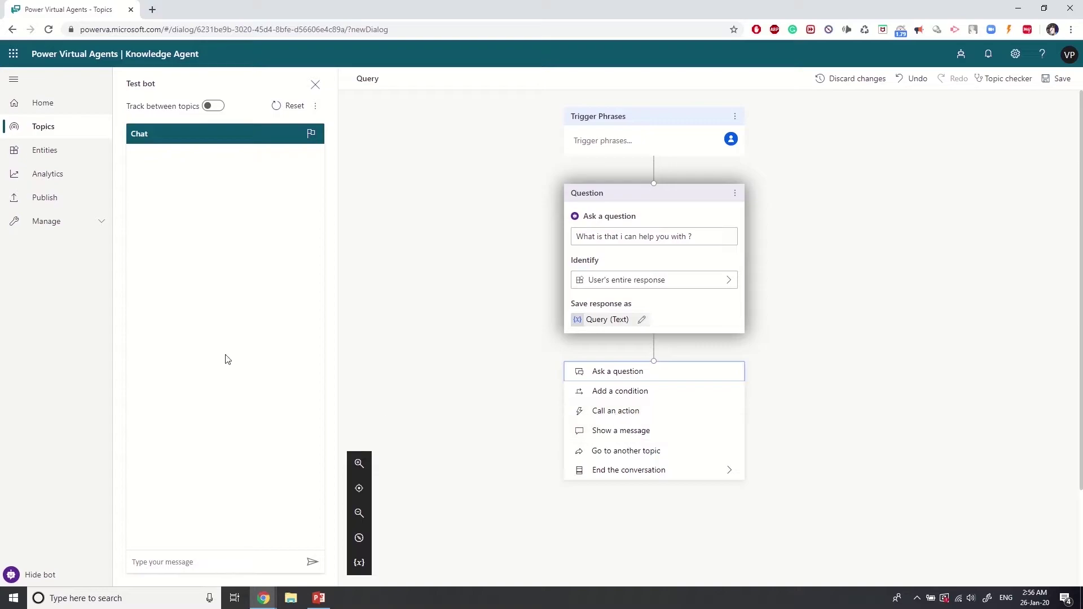
# Step: In the LUIS portal, dismiss the guide on creating an effective app and view the Knowledge Agent app's entities
pyautogui.click(427, 331)
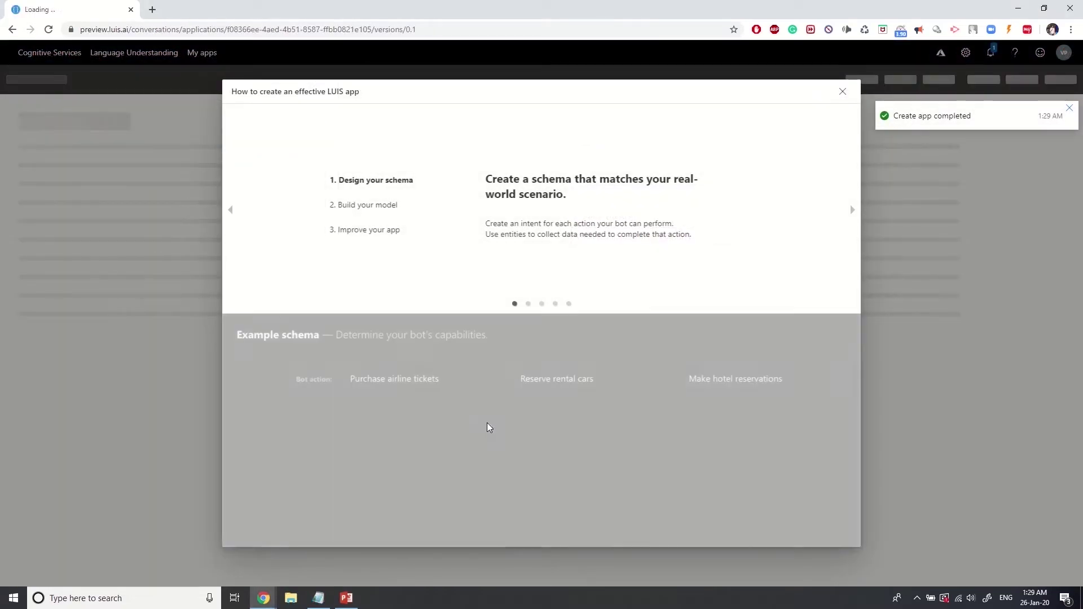
pyautogui.click(843, 92)
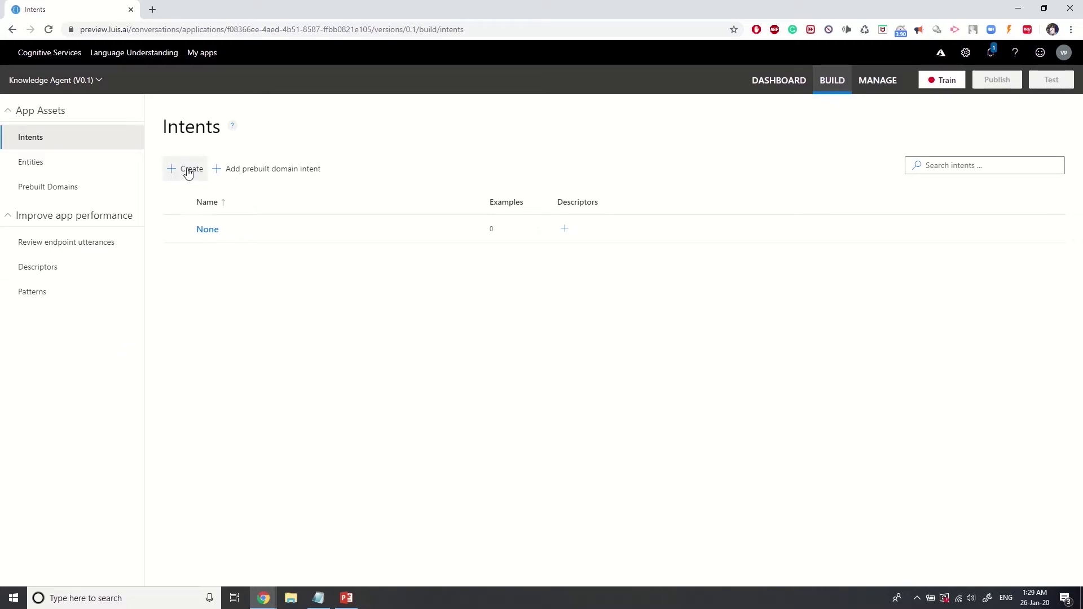
pyautogui.click(56, 165)
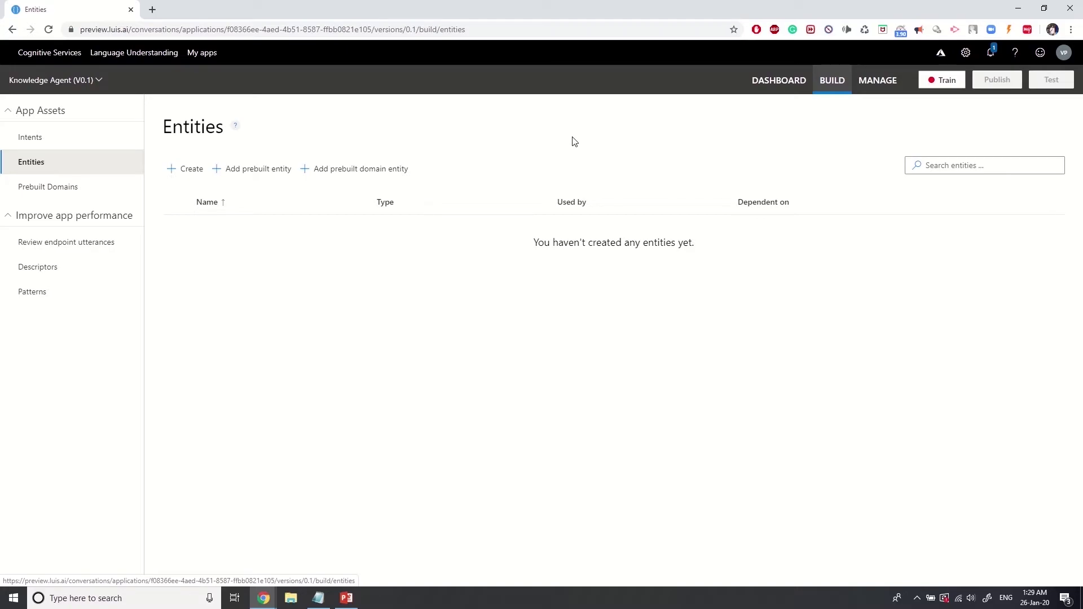
pyautogui.hotkey('ctrl', 't')
pyautogui.write('https://allthingsdynamics.crm8.dynamics.com/')
pyautogui.press('Return')
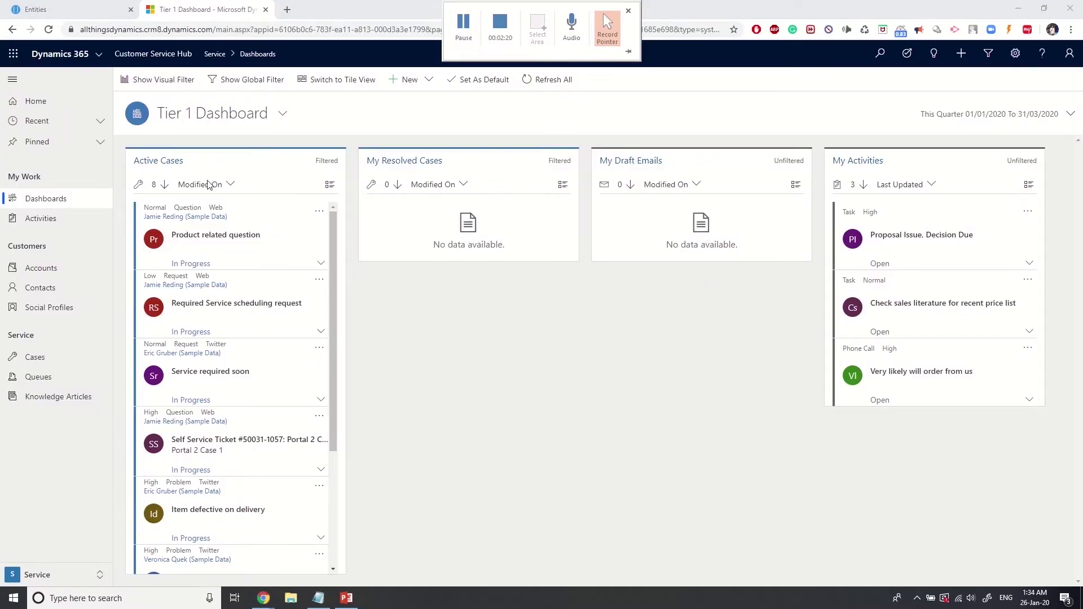
# Step: Show the knowledge articles in the All Articles view and look through their titles
pyautogui.click(73, 404)
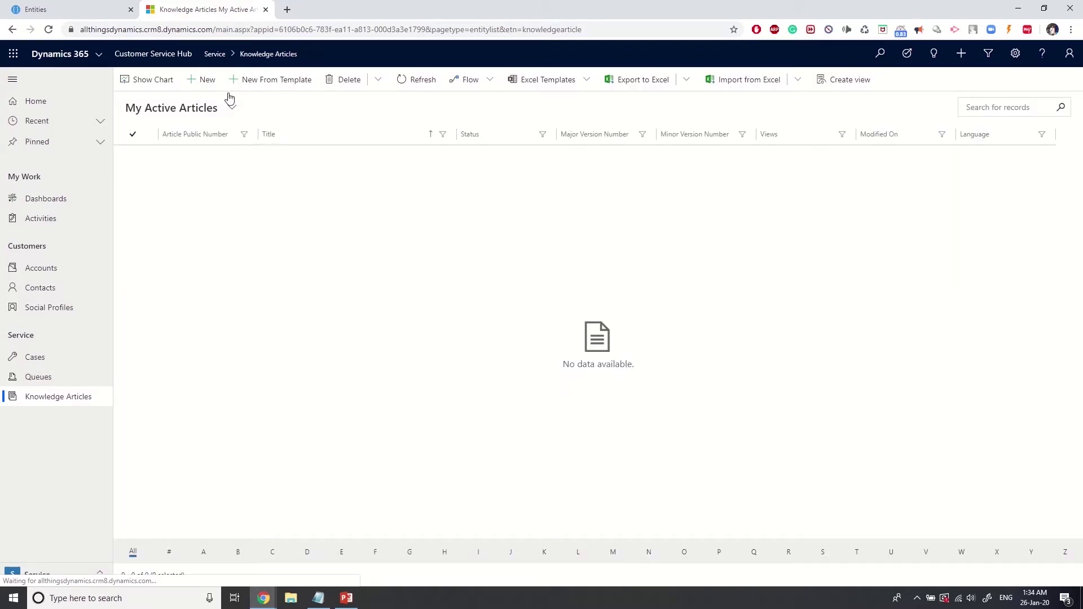
pyautogui.click(233, 113)
pyautogui.click(232, 113)
pyautogui.click(232, 113)
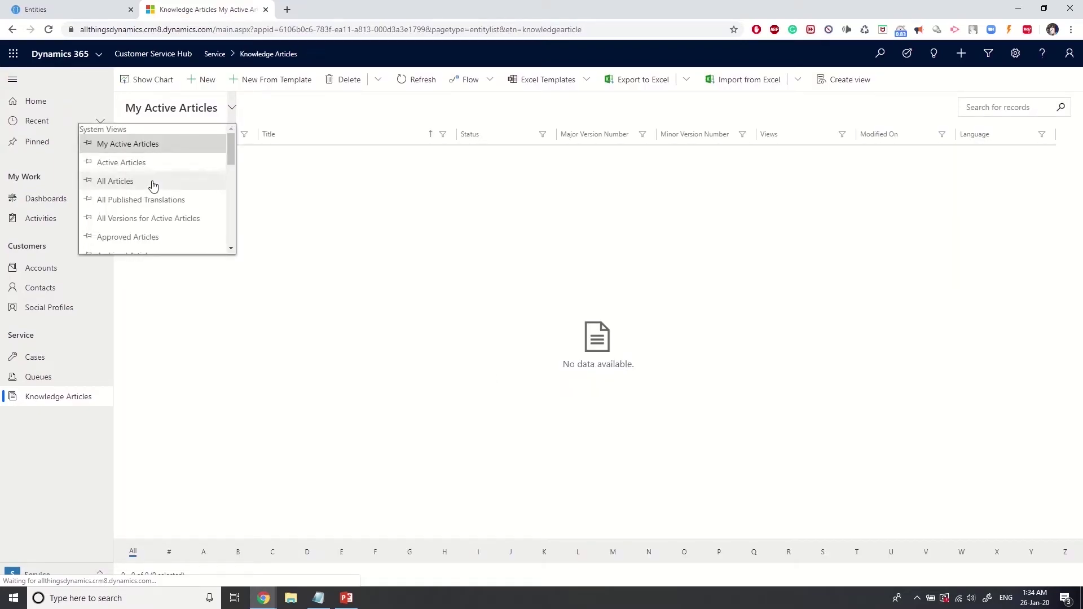
pyautogui.click(216, 180)
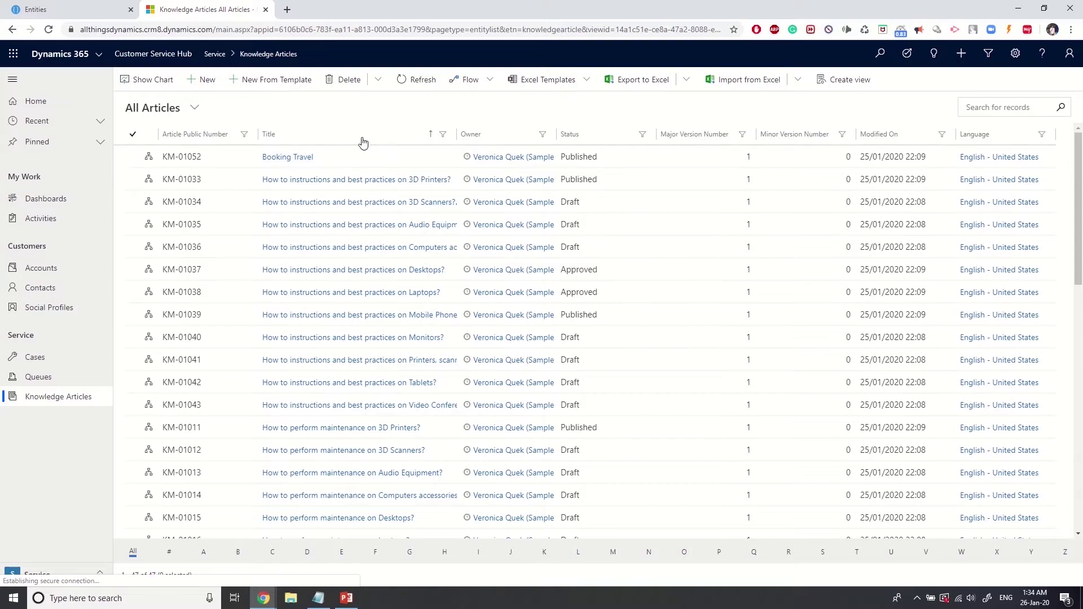
pyautogui.scroll(-1, 332, 197)
pyautogui.scroll(-1, 317, 345)
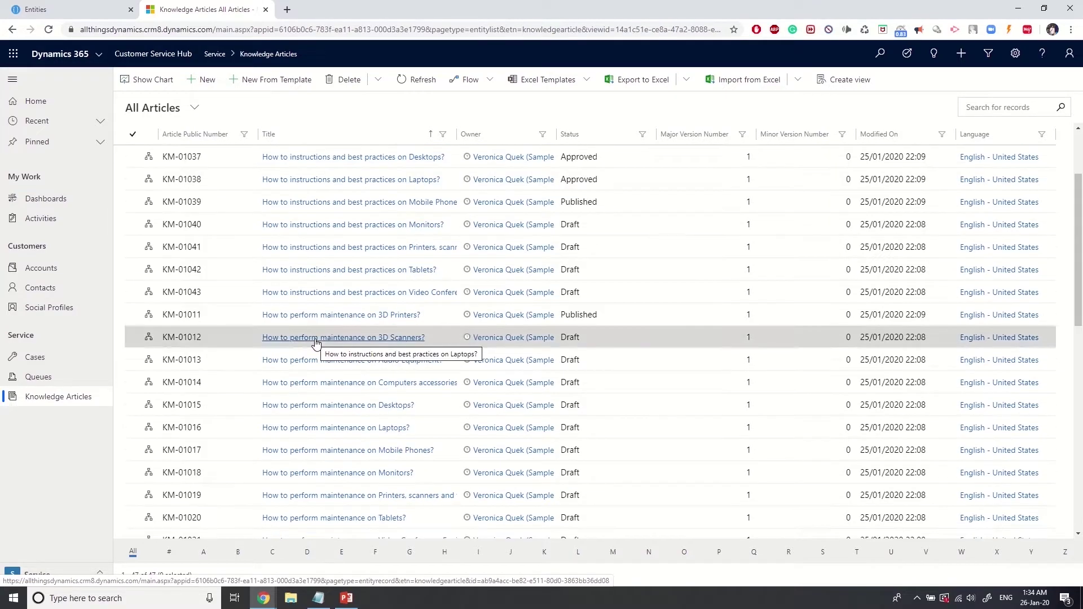
pyautogui.scroll(-1, 316, 344)
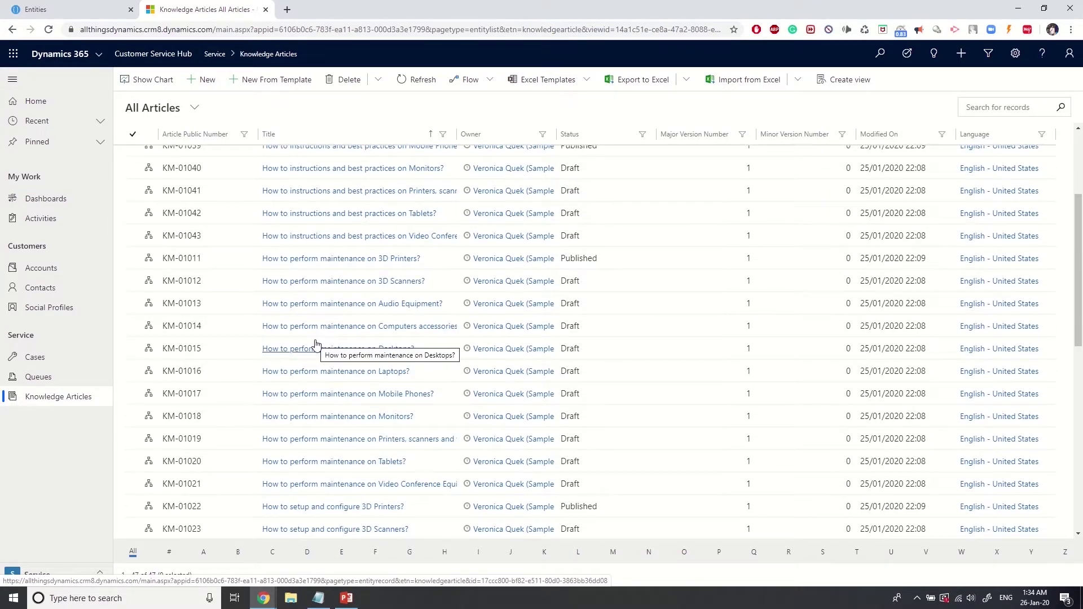
pyautogui.scroll(-2, 316, 344)
pyautogui.scroll(-4, 316, 344)
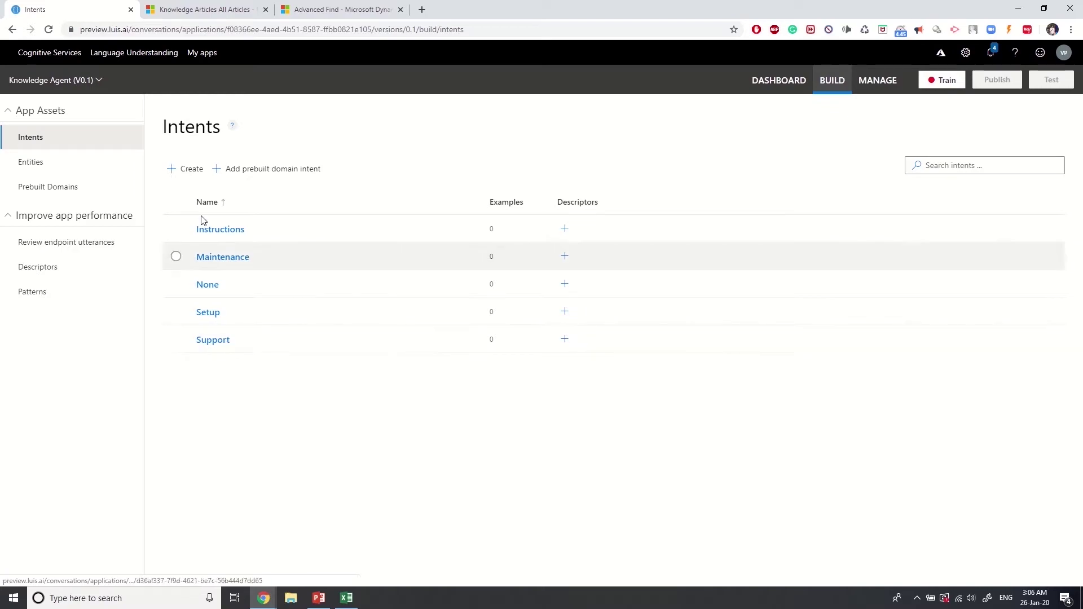
# Step: Open the Instructions intent and check the article titles in the Dynamics 365 Advanced Find results
pyautogui.click(227, 231)
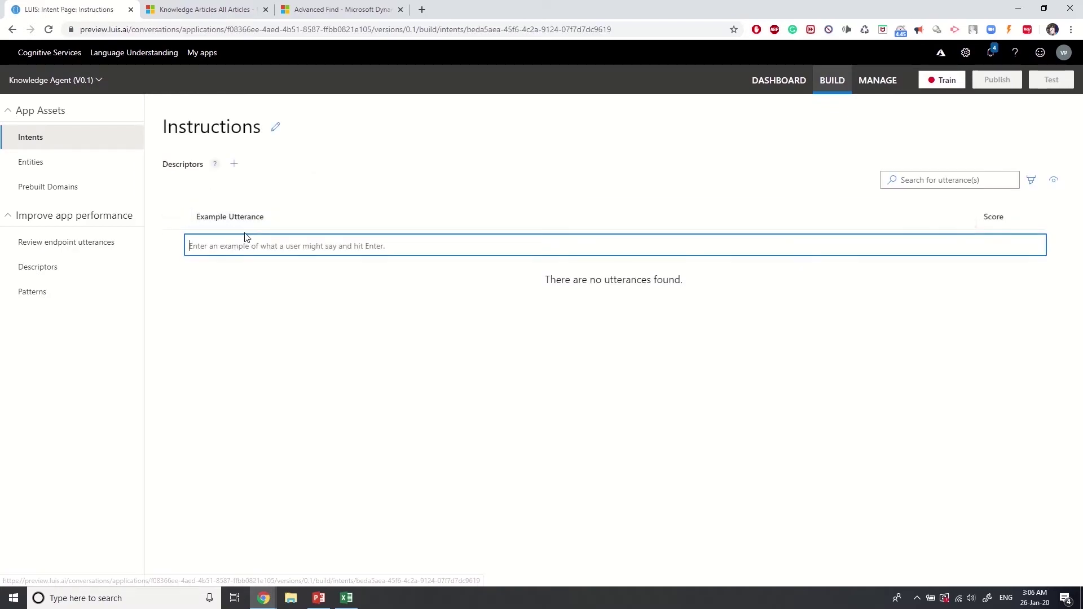
pyautogui.click(319, 7)
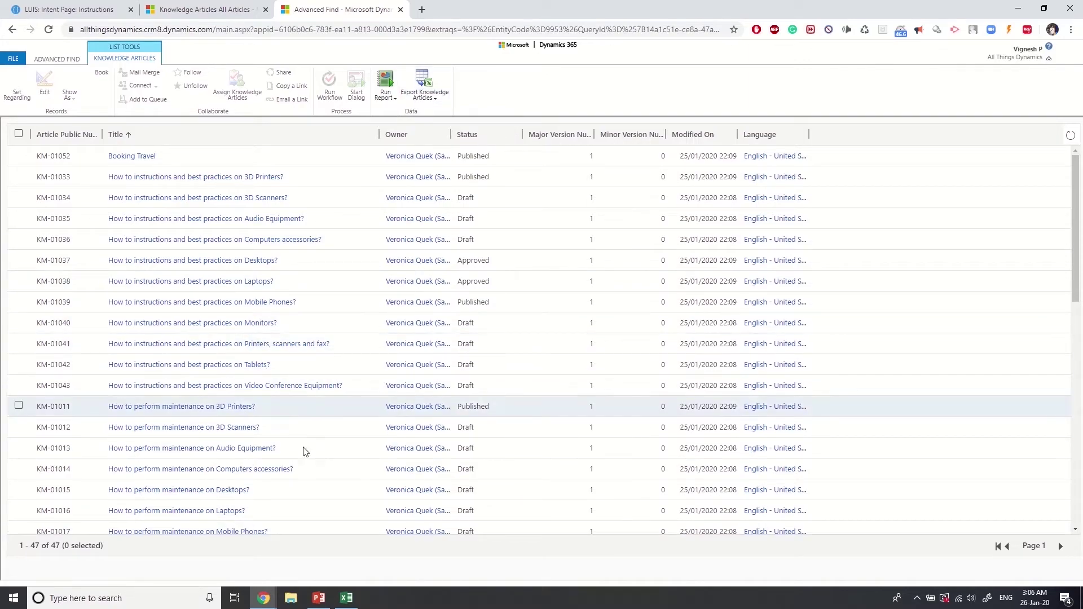
pyautogui.click(101, 10)
# Step: Switch to the exported knowledge article workbook in Excel and widen the Title column so the article titles are readable
pyautogui.click(345, 596)
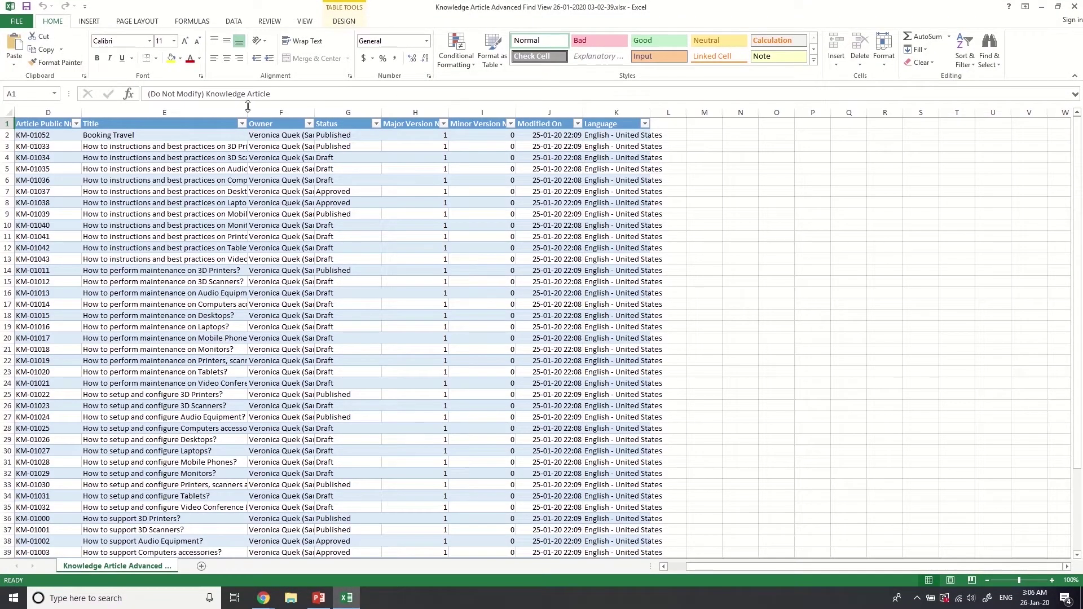
pyautogui.moveTo(248, 107); pyautogui.dragTo(317, 109)
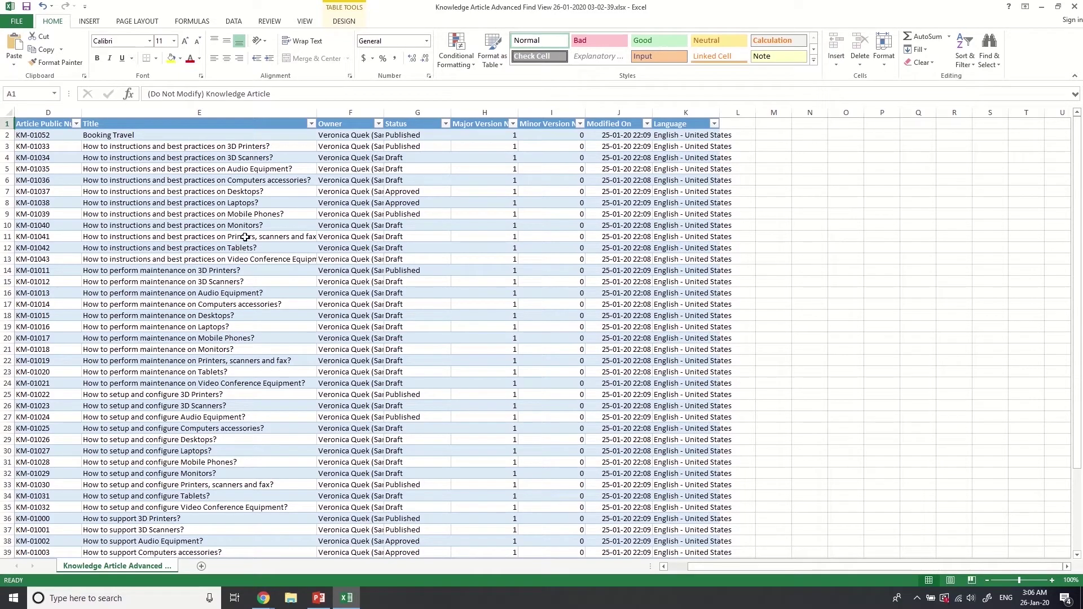
pyautogui.hotkey('alt', 'Tab')
pyautogui.hotkey('alt', 'Tab')
# Step: Copy the title "How to instructions and best practices on 3D Printers?" from Excel into the LUIS Instructions intent as an example utterance
pyautogui.click(177, 146)
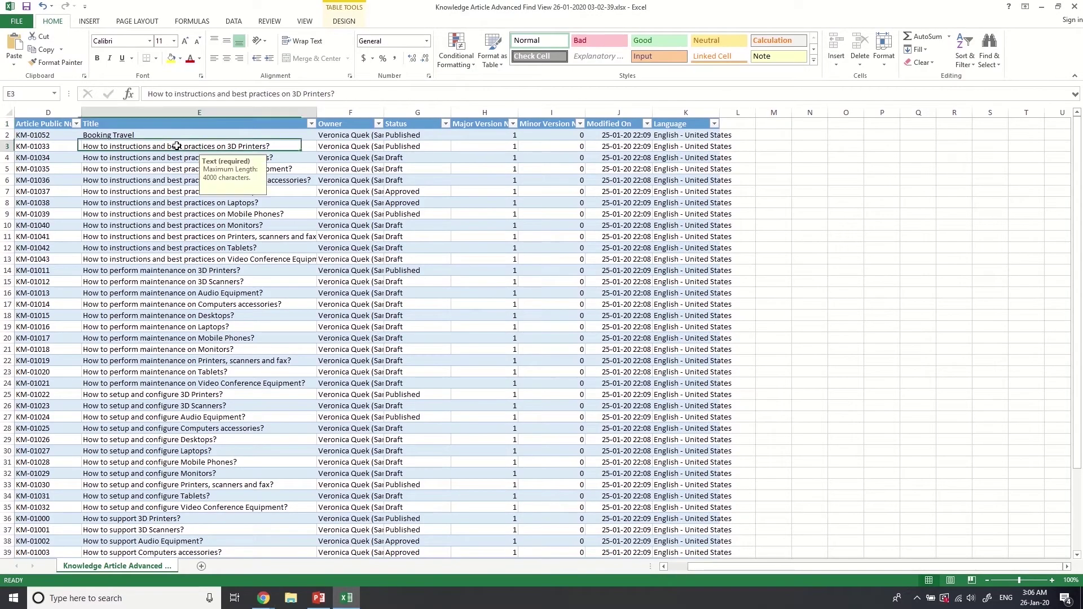
pyautogui.hotkey('ctrl', 'c')
pyautogui.hotkey('alt', 'Tab')
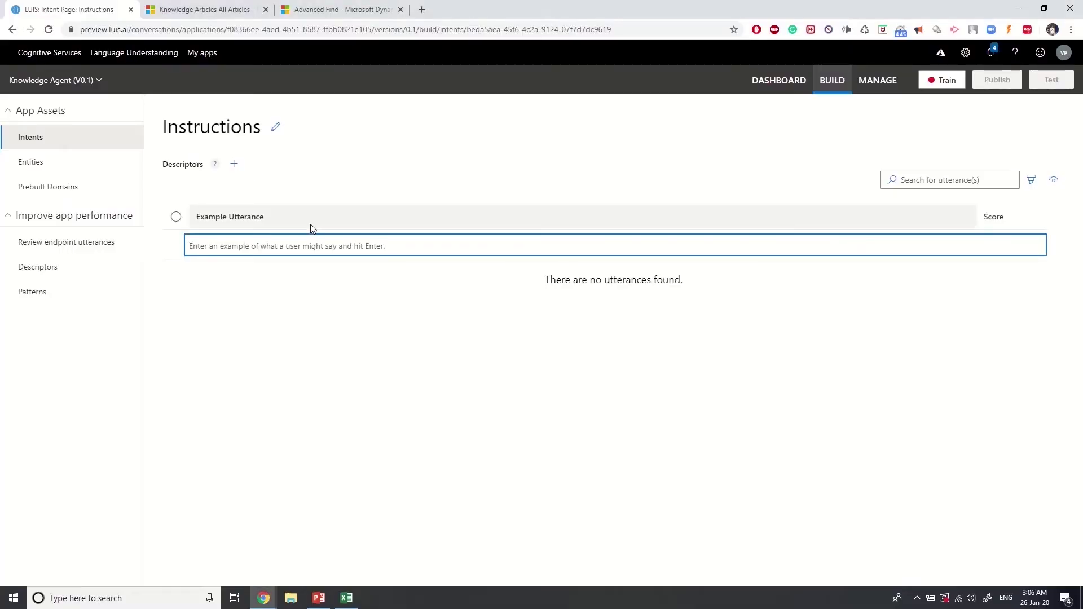
pyautogui.hotkey('ctrl', 'v')
pyautogui.press('Return')
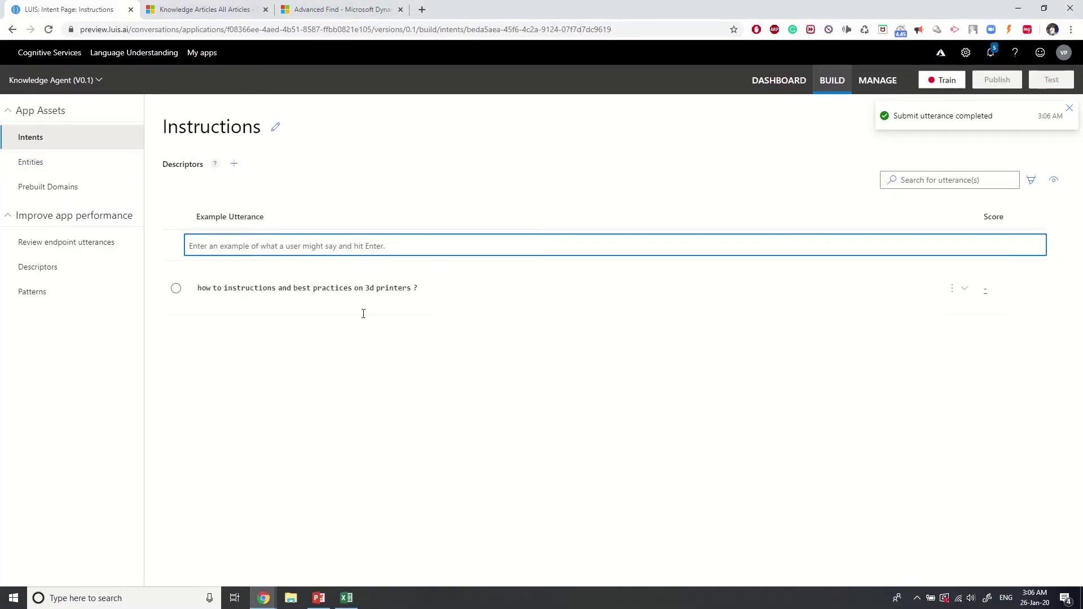
# Step: Copy "How to instructions and best practices on 3D Scanners?" from the workbook and add it as an utterance of the Instructions intent
pyautogui.hotkey('alt', 'Tab')
pyautogui.click(154, 160)
pyautogui.hotkey('ctrl', 'c')
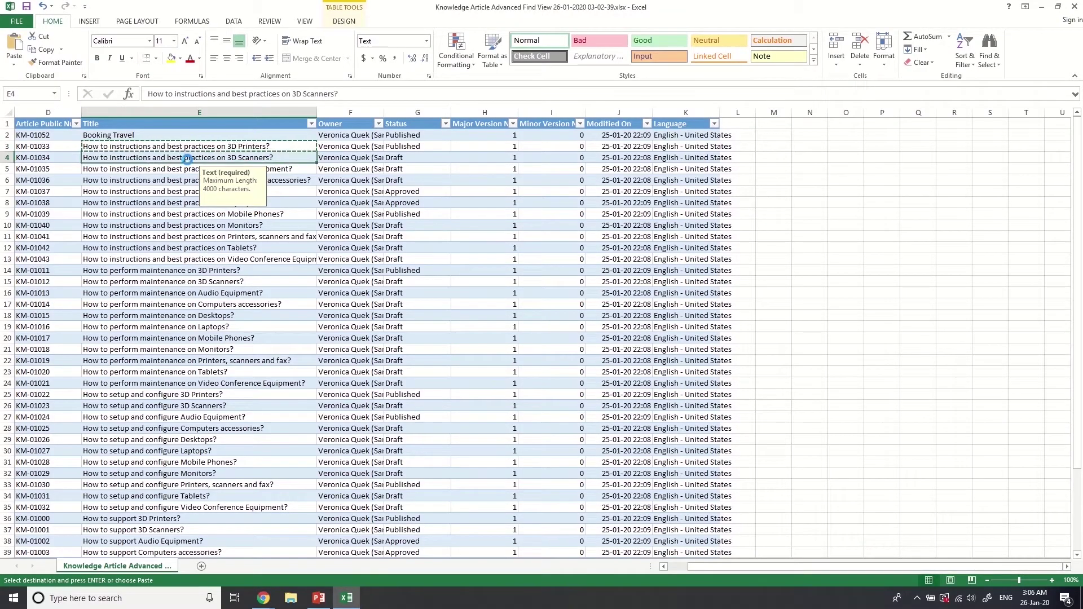
pyautogui.hotkey('alt', 'Tab')
pyautogui.hotkey('ctrl', 'v')
pyautogui.press('Return')
# Step: Add the workbook title "How to instructions and best practices on Audio Equipment?" as an example utterance of the Instructions intent
pyautogui.hotkey('alt', 'Tab')
pyautogui.click(154, 169)
pyautogui.hotkey('ctrl', 'c')
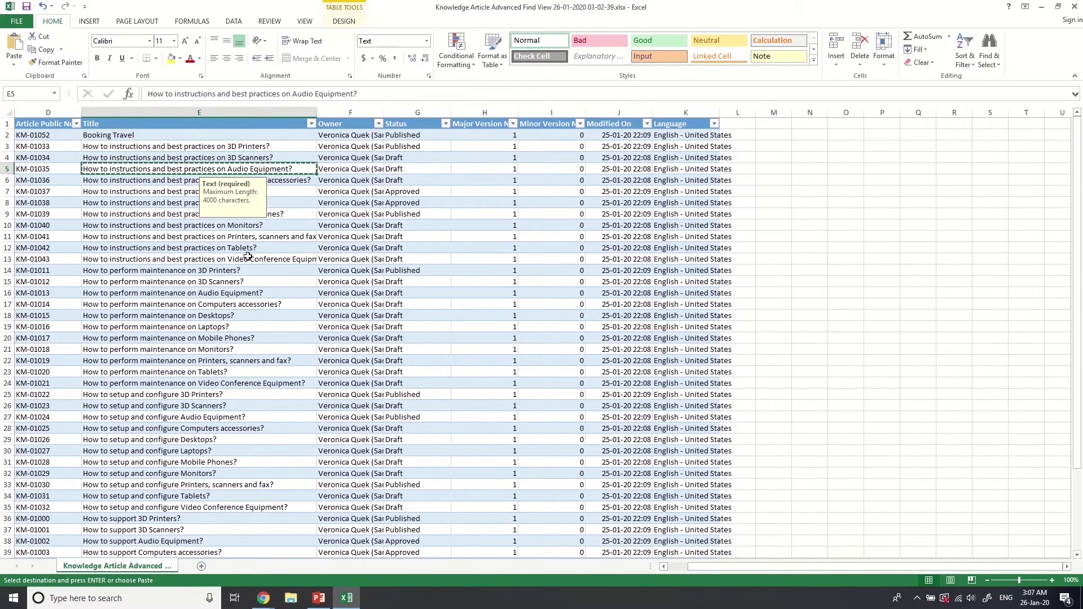
pyautogui.hotkey('alt', 'Tab')
pyautogui.hotkey('ctrl', 'v')
pyautogui.press('Return')
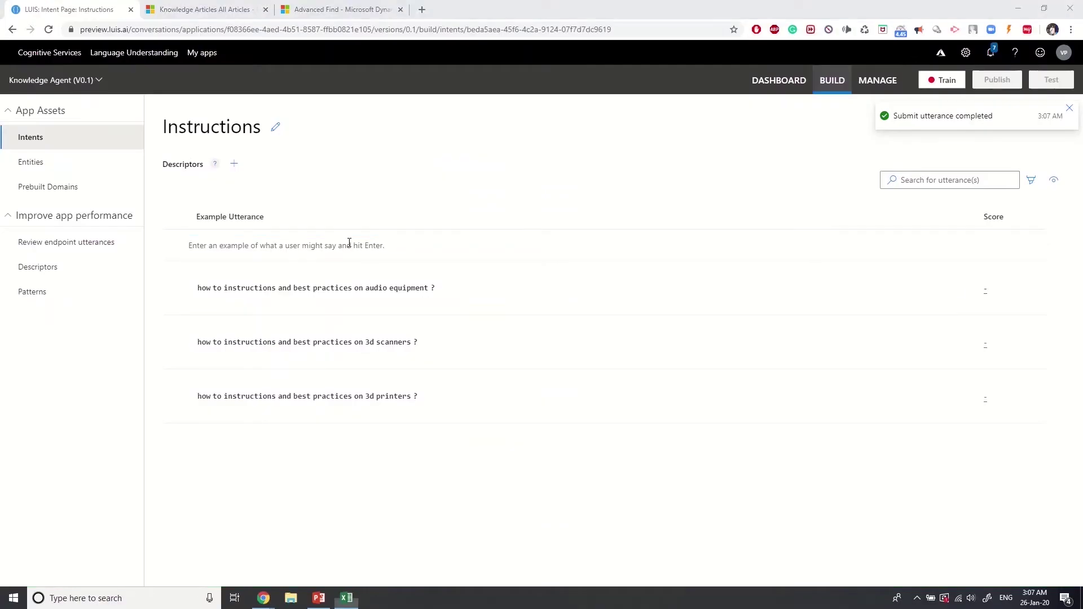
# Step: Add the instructions and best practices titles for Mobile Phones and Desktops as example utterances of the Instructions intent
pyautogui.click(351, 244)
pyautogui.hotkey('ctrl', 'v')
pyautogui.hotkey('ctrl', 'v')
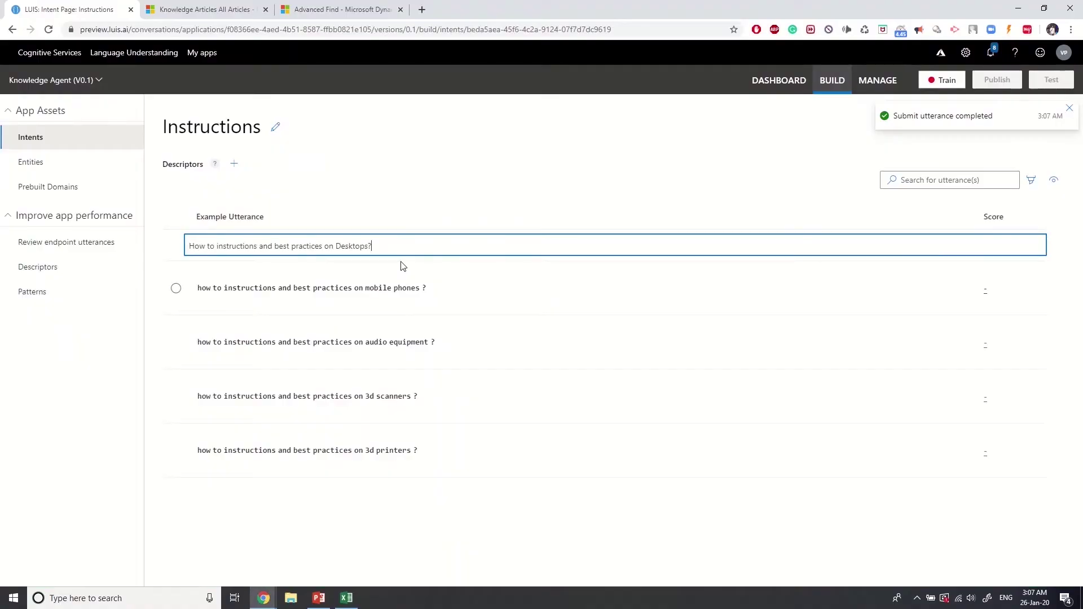
pyautogui.press('Return')
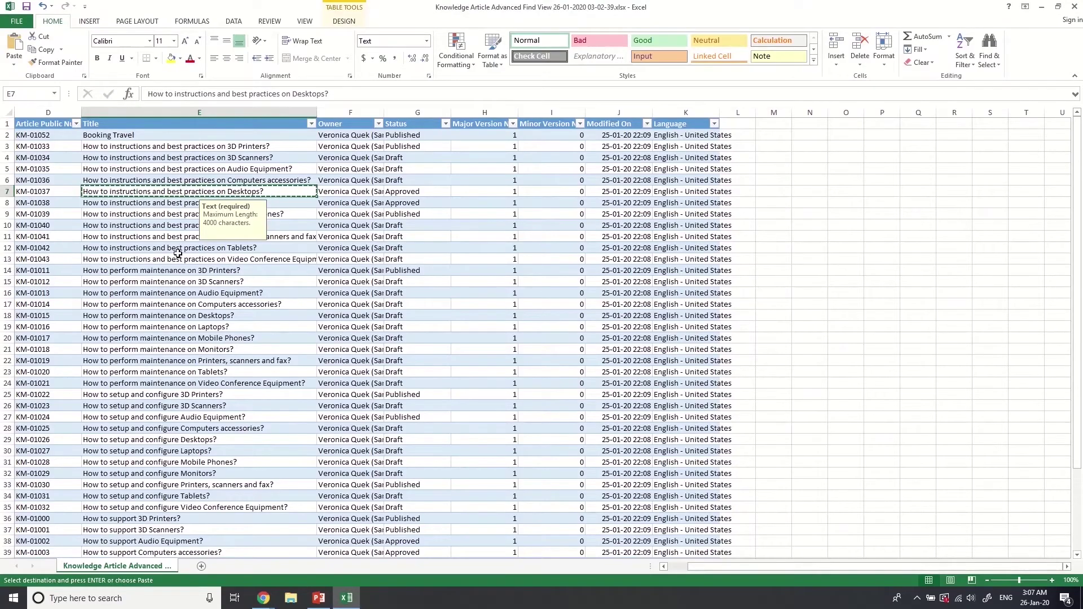
# Step: Copy the instructions and best practices title for Video Conference Equipment from Excel into the Instructions intent as an utterance
pyautogui.click(244, 255)
pyautogui.hotkey('ctrl', 'c')
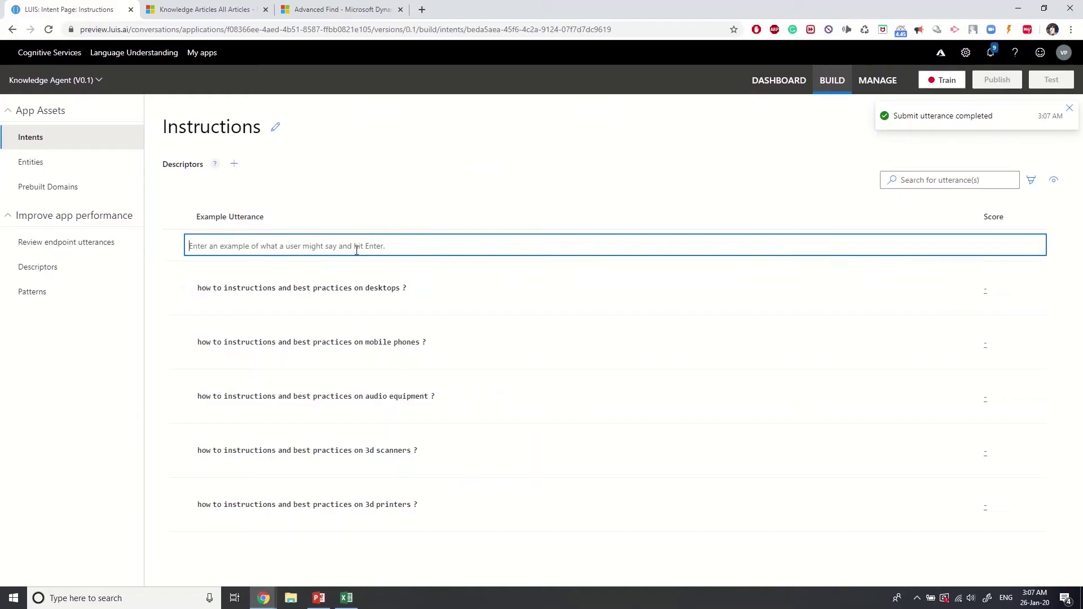
pyautogui.hotkey('ctrl', 'v')
pyautogui.press('Return')
pyautogui.scroll(-1, 350, 310)
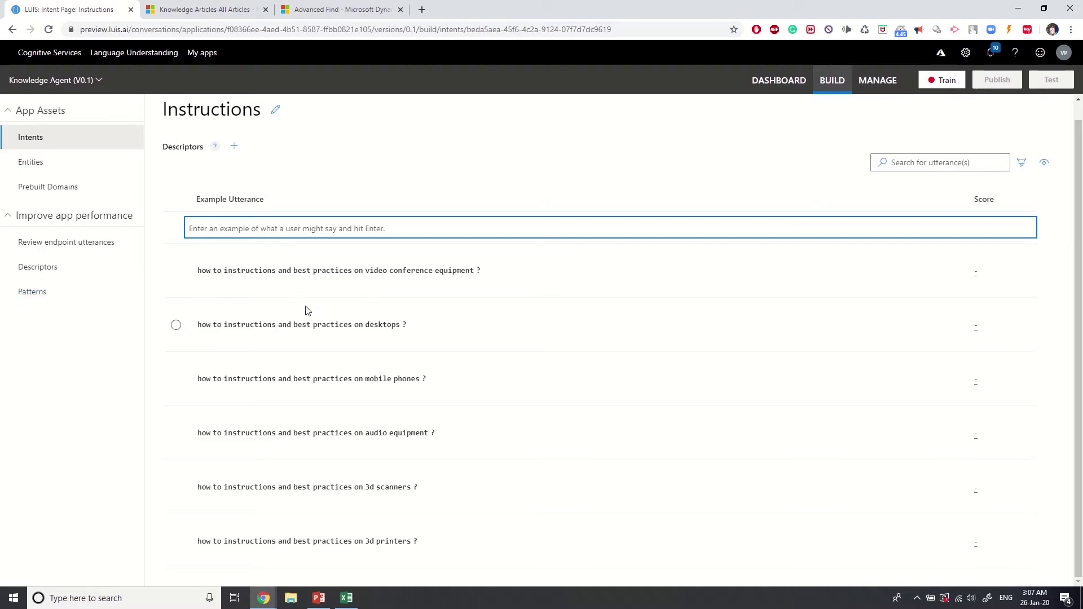
# Step: Show the entity palette and label "video conference equipment" with a new machine-learned entity named Product
pyautogui.click(1024, 163)
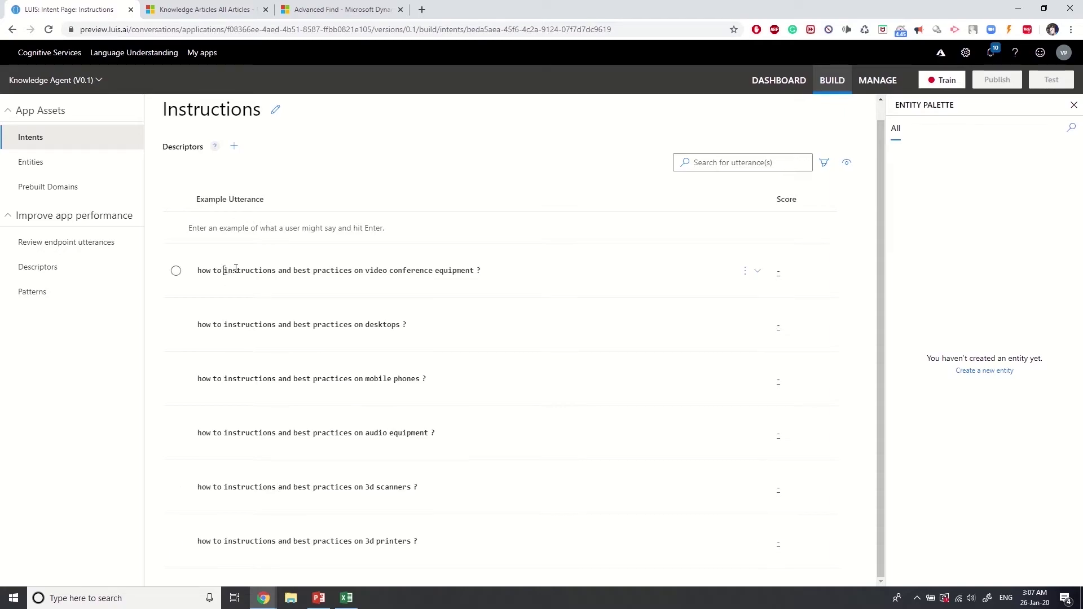
pyautogui.moveTo(366, 271); pyautogui.dragTo(461, 270)
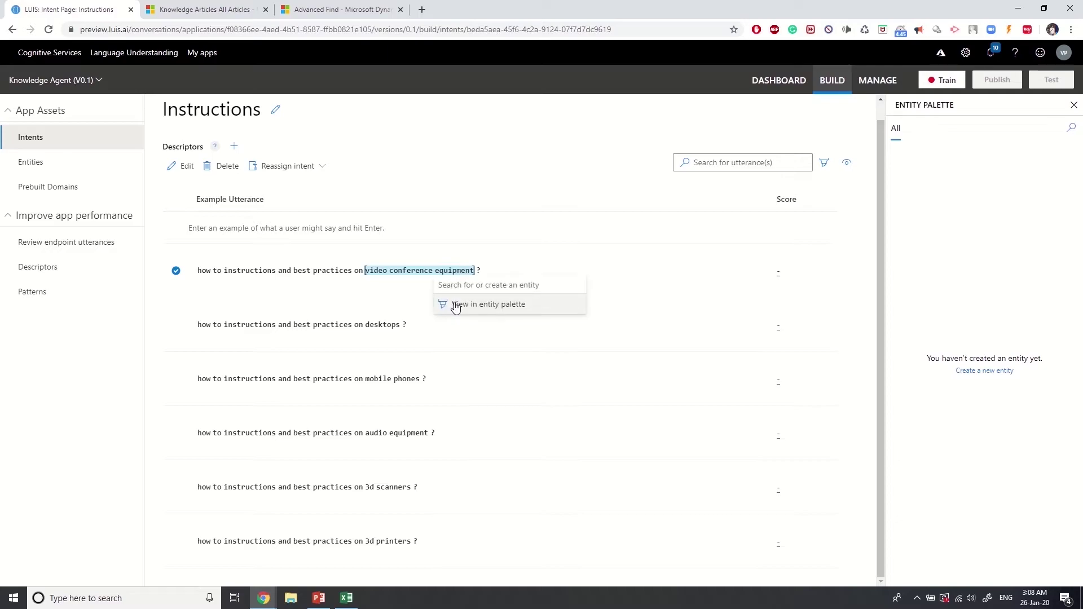
pyautogui.click(469, 286)
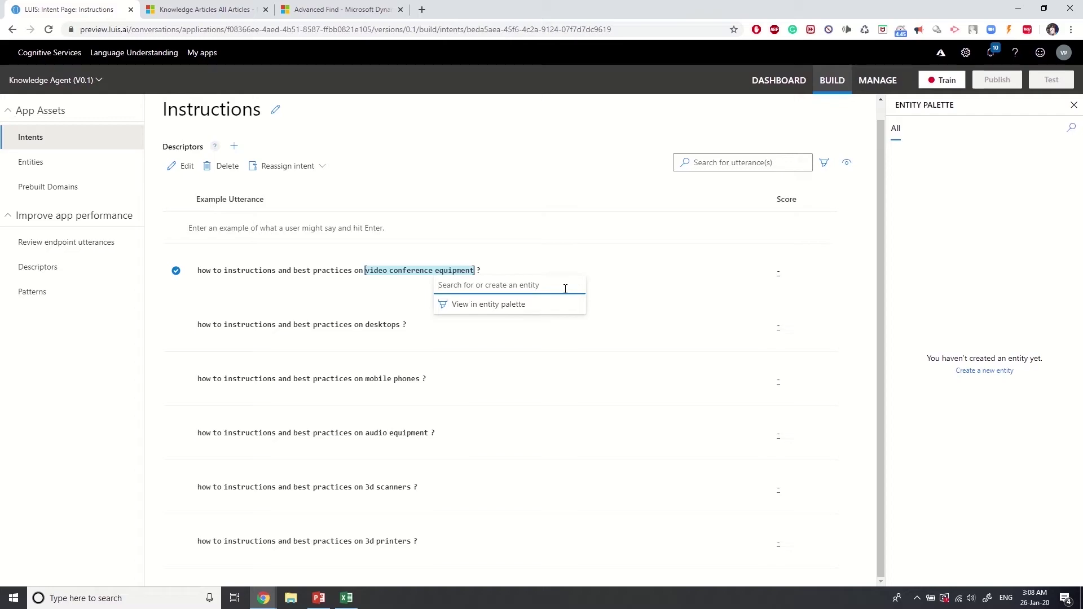
pyautogui.write('Product')
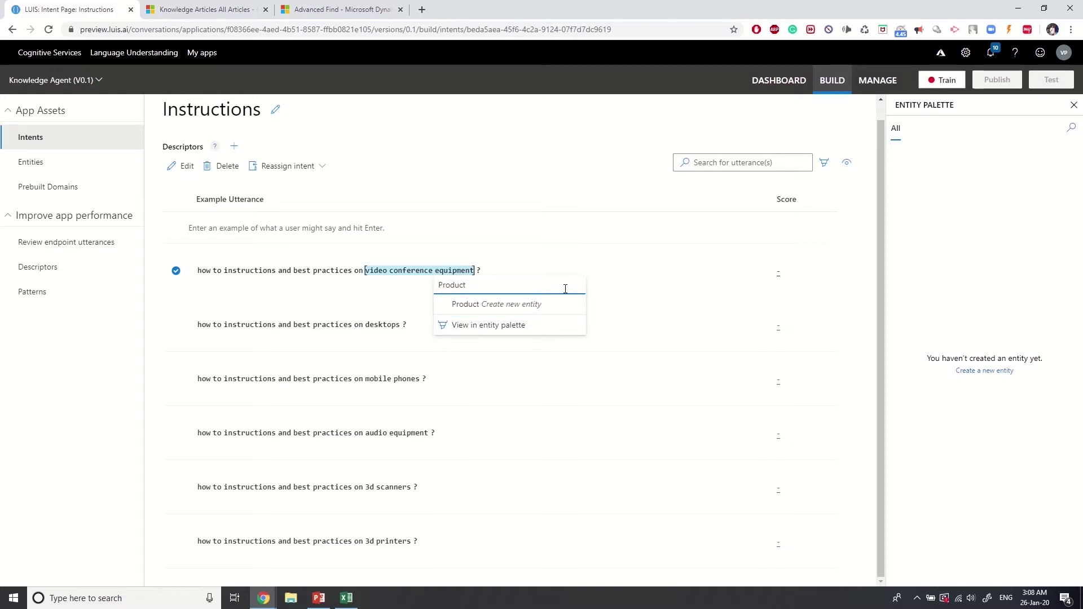
pyautogui.click(543, 303)
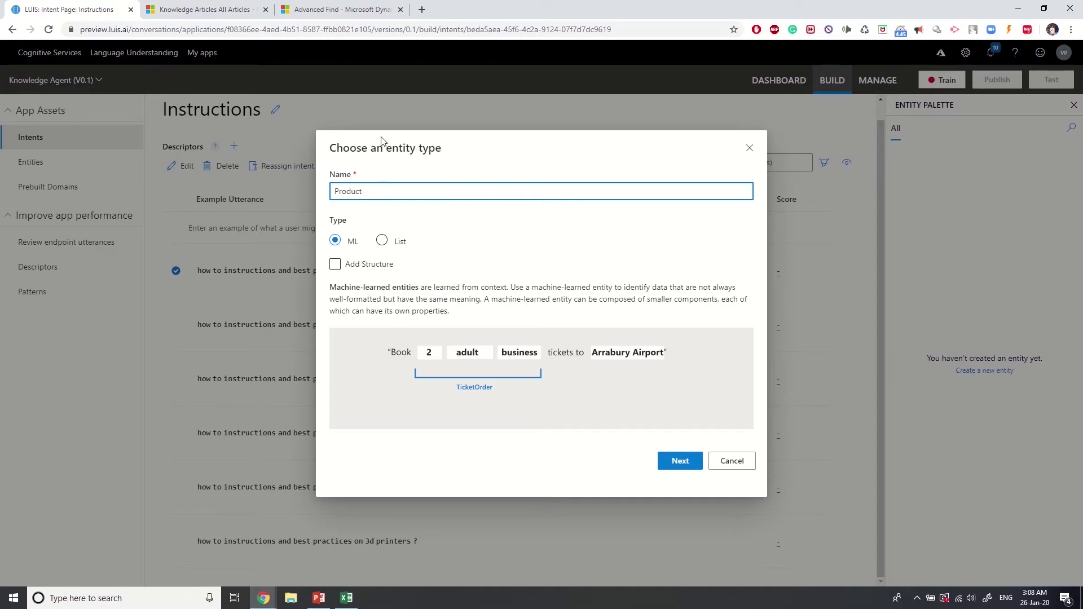
pyautogui.click(686, 466)
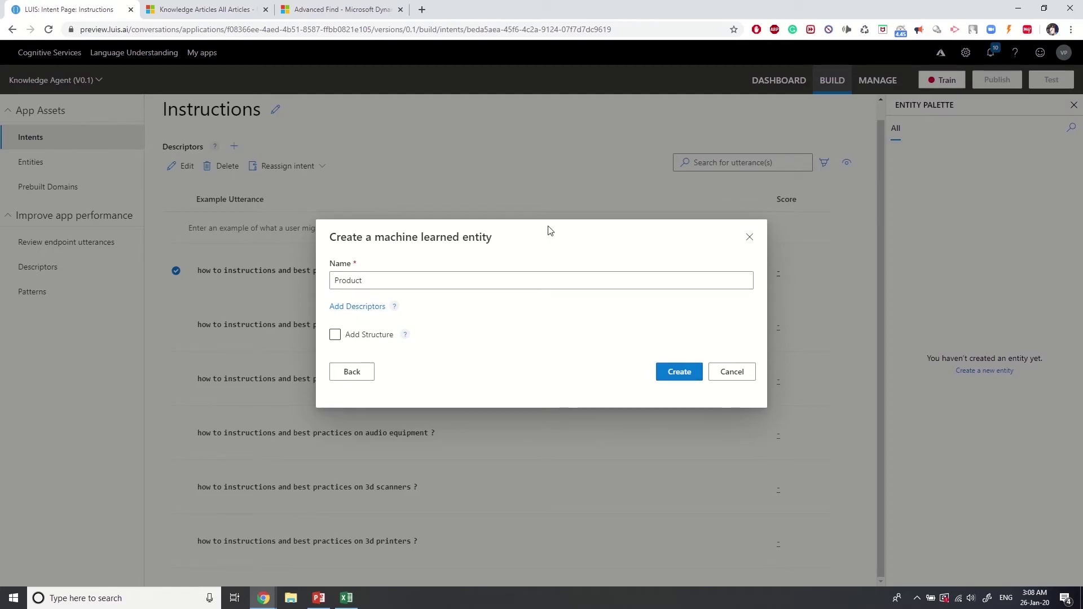
pyautogui.click(678, 373)
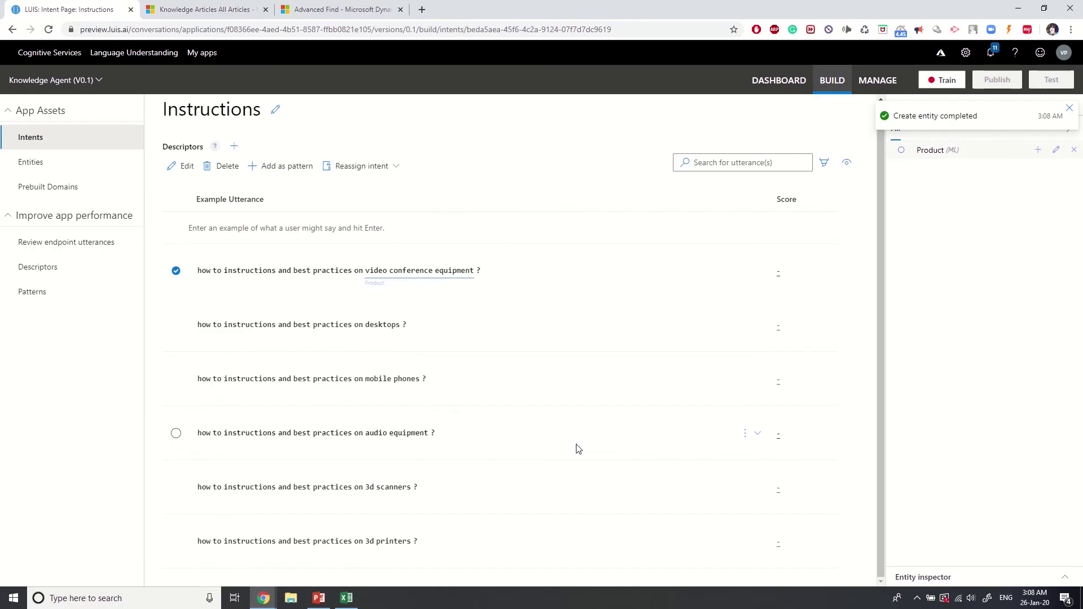
# Step: Label "desktops" and "mobile phones" in their example utterances as the Product entity
pyautogui.click(367, 324)
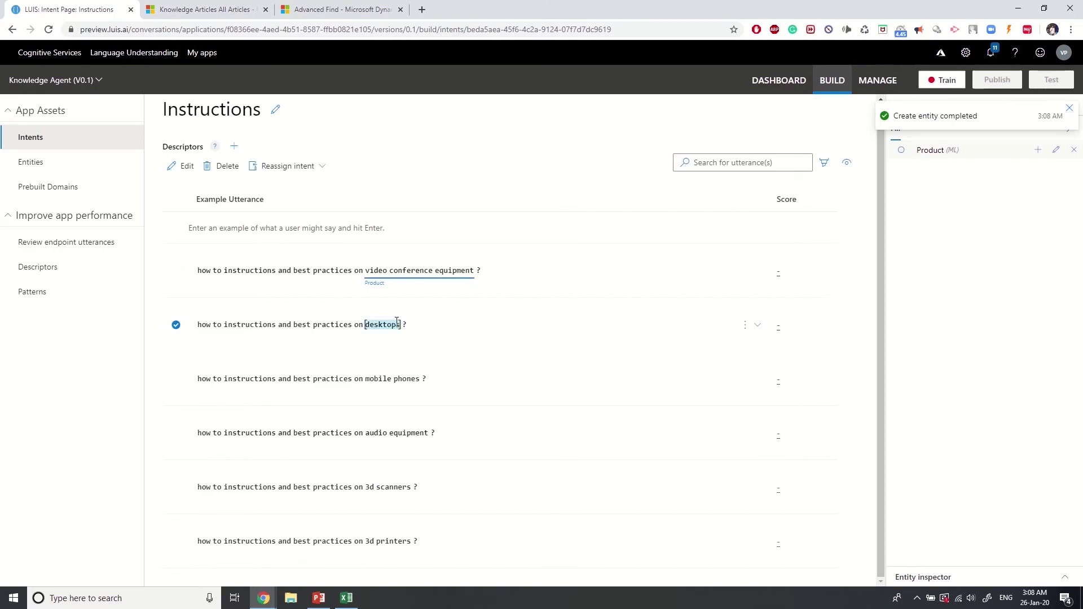
pyautogui.click(406, 359)
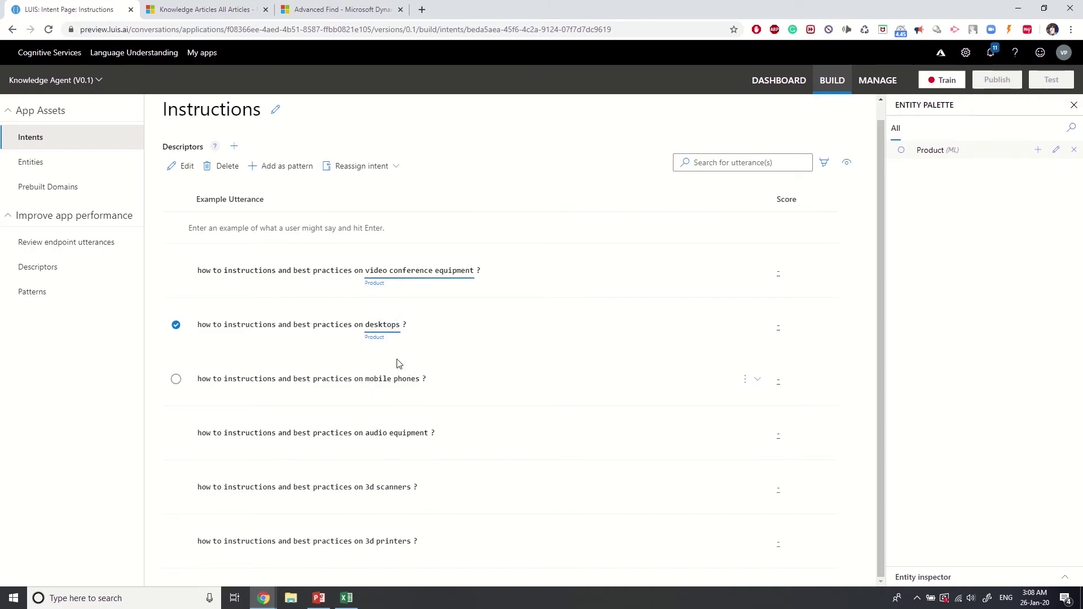
pyautogui.moveTo(387, 379); pyautogui.dragTo(421, 379)
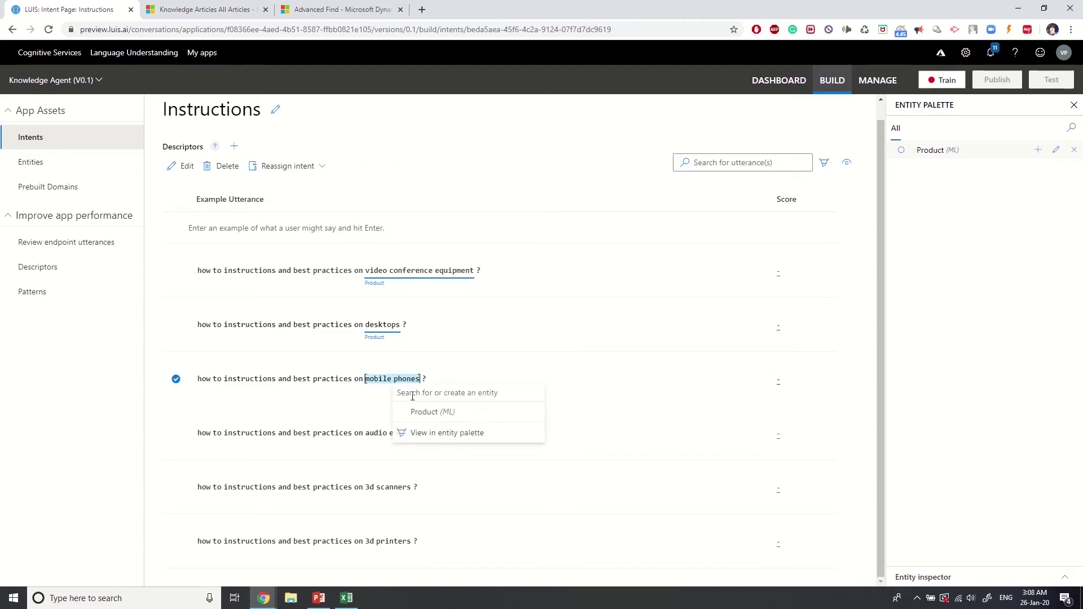
pyautogui.click(408, 412)
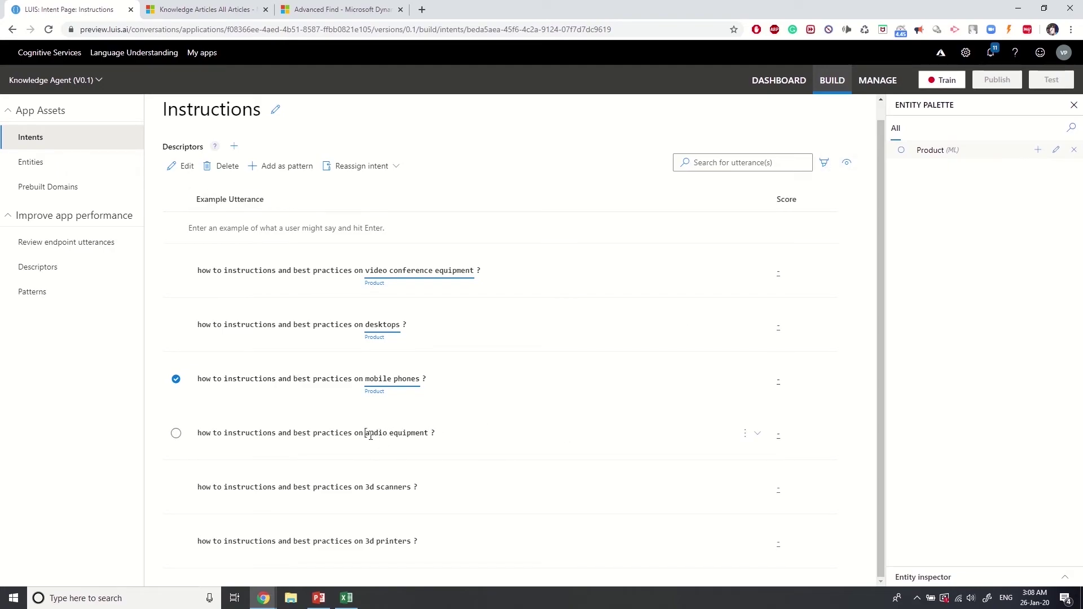
# Step: Label "audio equipment", "3d scanners" and "3d printers" in the remaining utterances as the Product entity
pyautogui.moveTo(365, 434); pyautogui.dragTo(429, 431)
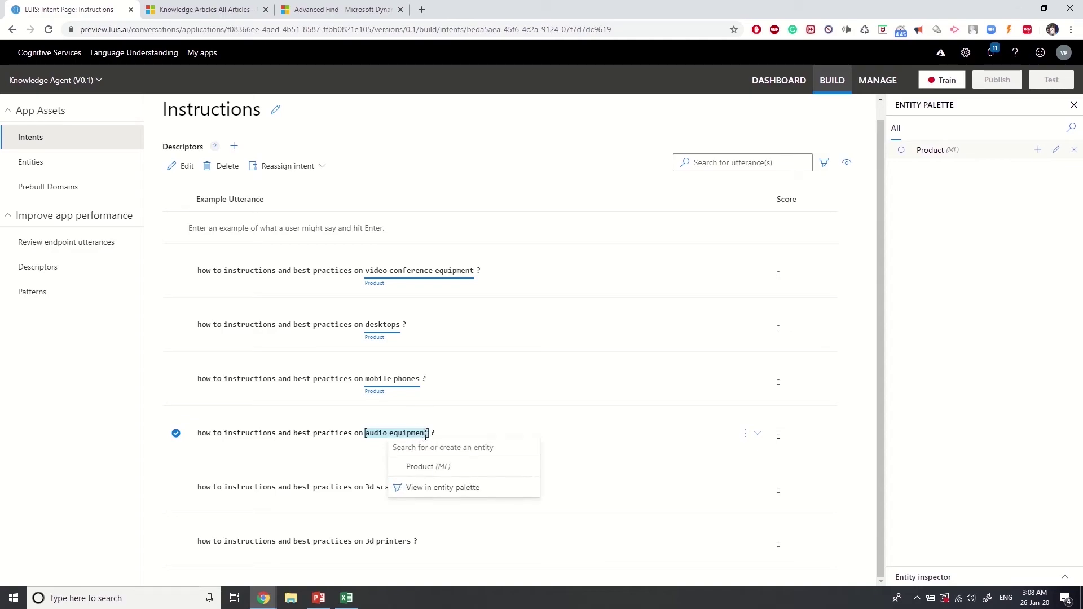
pyautogui.click(427, 468)
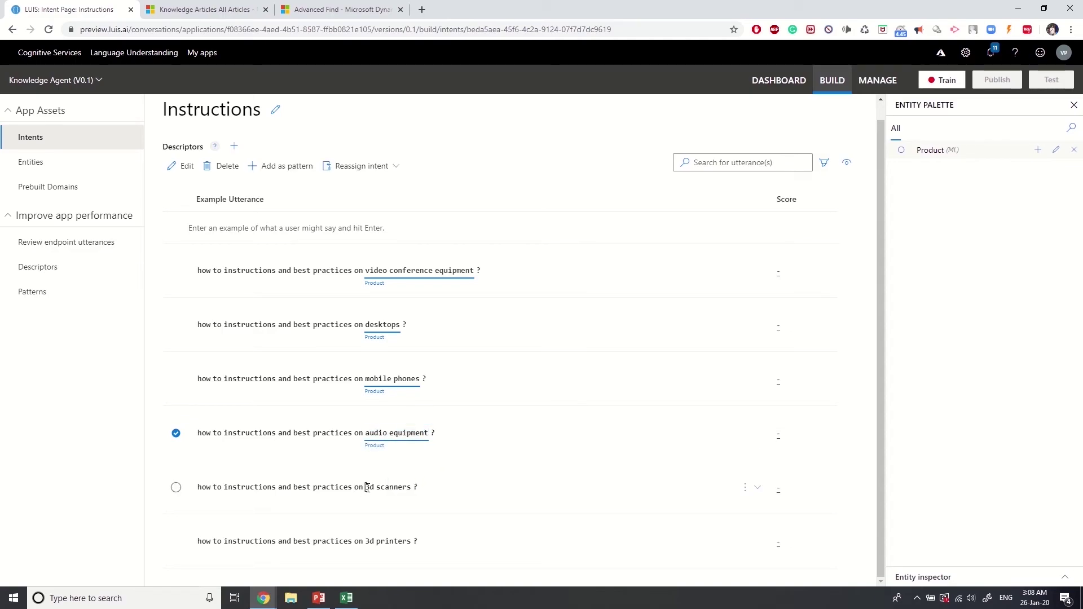
pyautogui.moveTo(367, 487); pyautogui.dragTo(412, 486)
pyautogui.click(418, 518)
pyautogui.moveTo(366, 542); pyautogui.dragTo(413, 542)
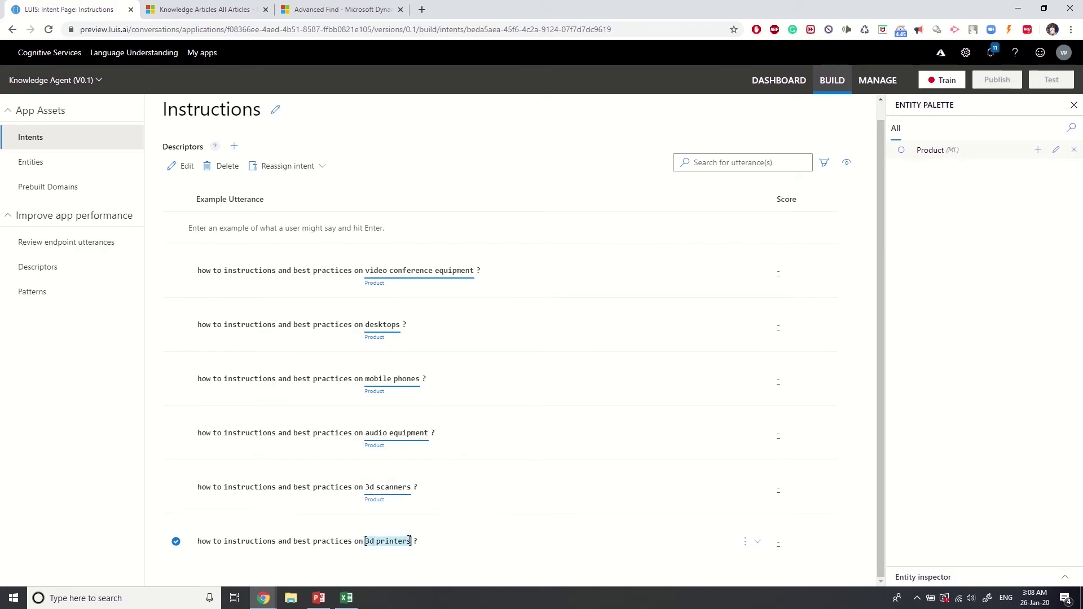
pyautogui.click(430, 505)
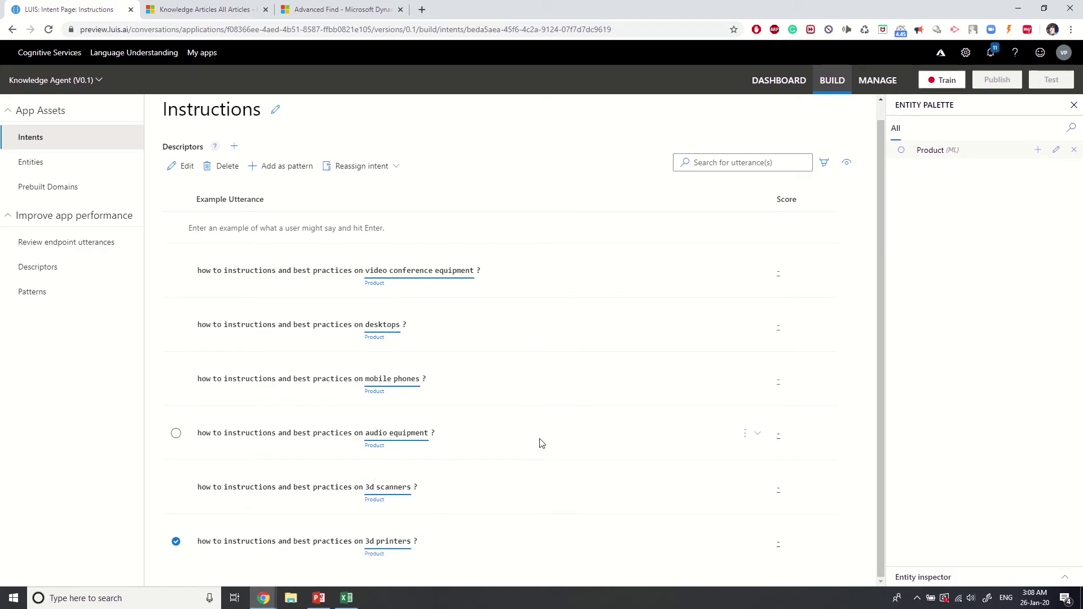
# Step: Review the app's entities and intents lists, and train the Knowledge Agent app
pyautogui.click(101, 170)
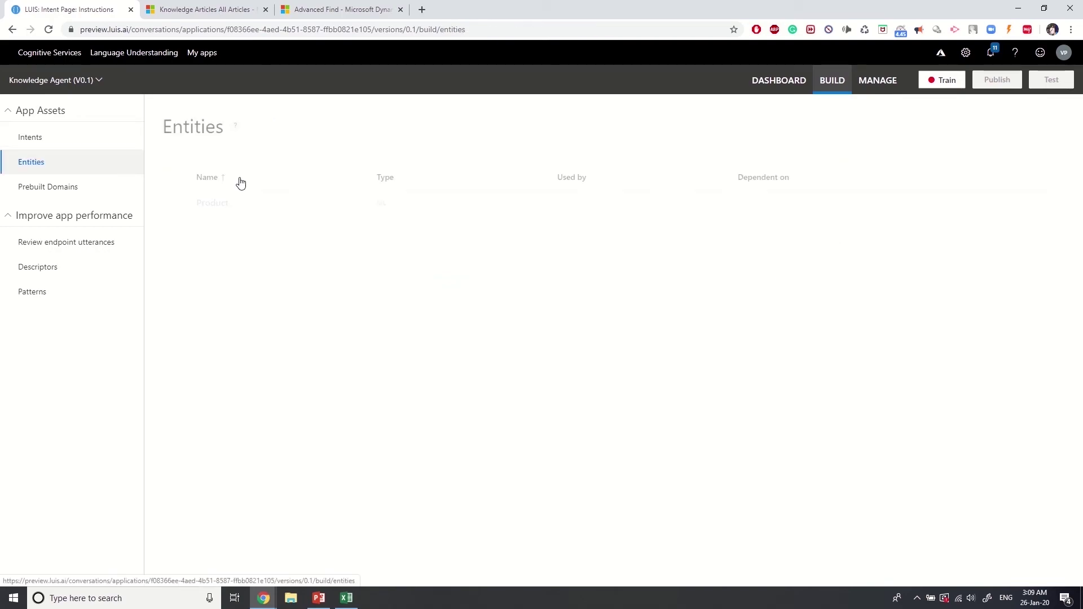
pyautogui.click(29, 138)
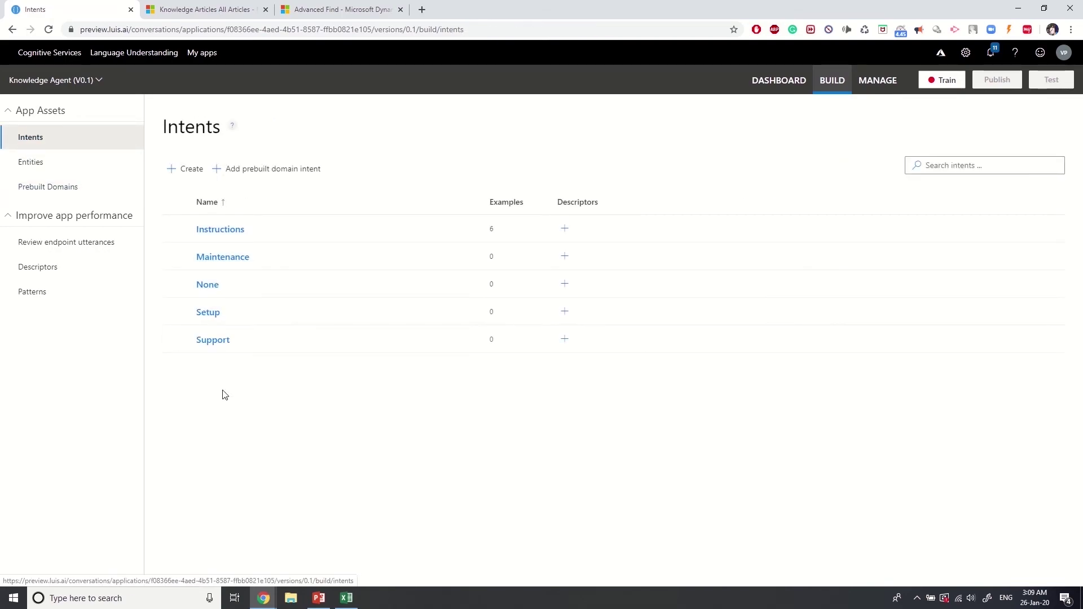
pyautogui.click(75, 168)
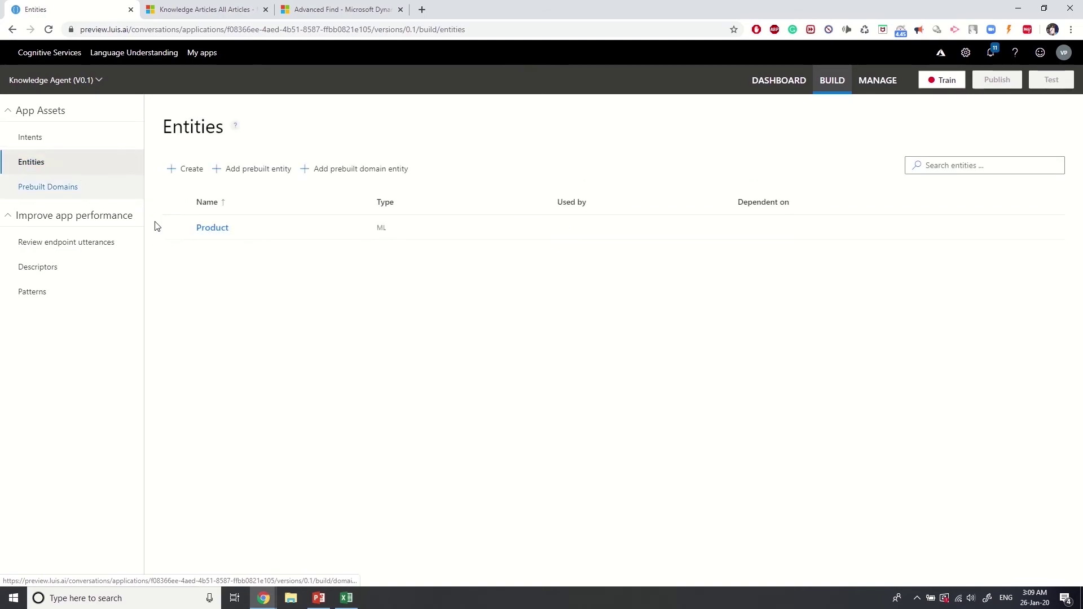
pyautogui.click(74, 137)
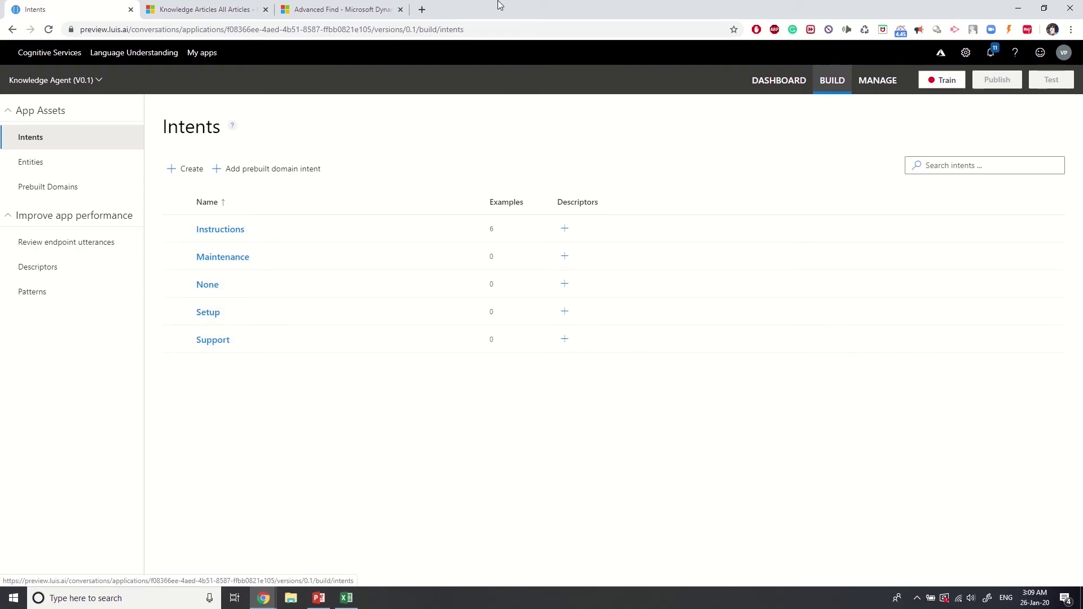
pyautogui.click(463, 22)
pyautogui.click(939, 85)
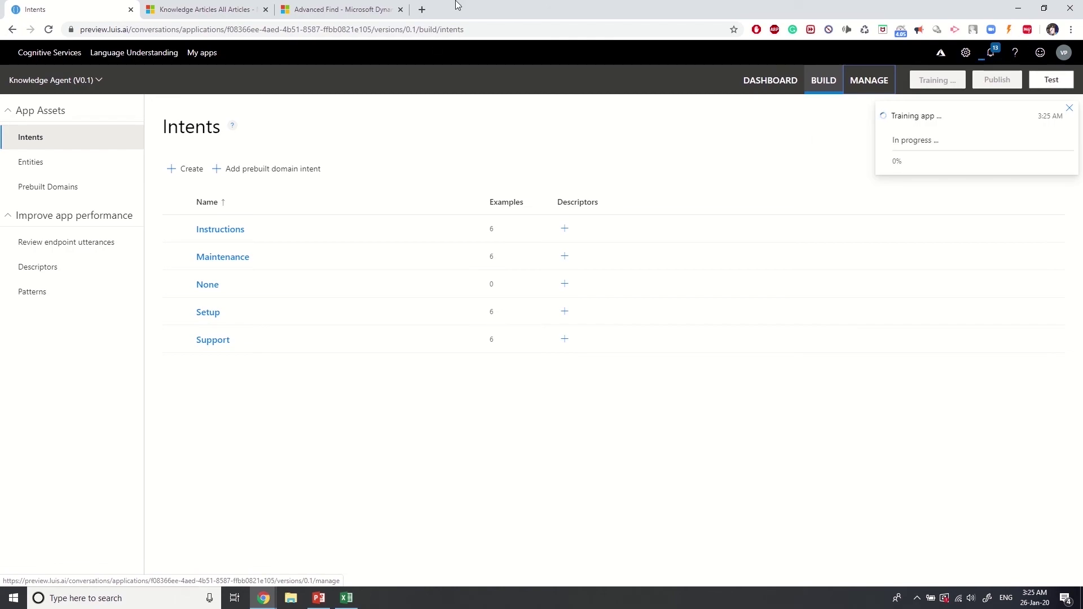
pyautogui.moveTo(458, 8)
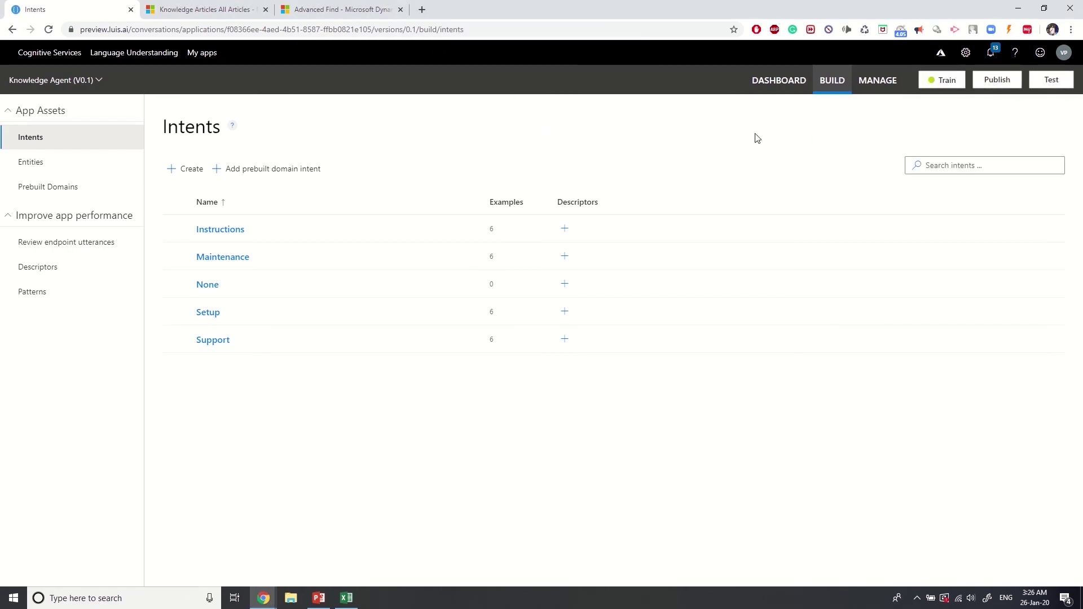
# Step: Publish the Knowledge Agent app to both the staging slot and the production slot
pyautogui.click(1004, 82)
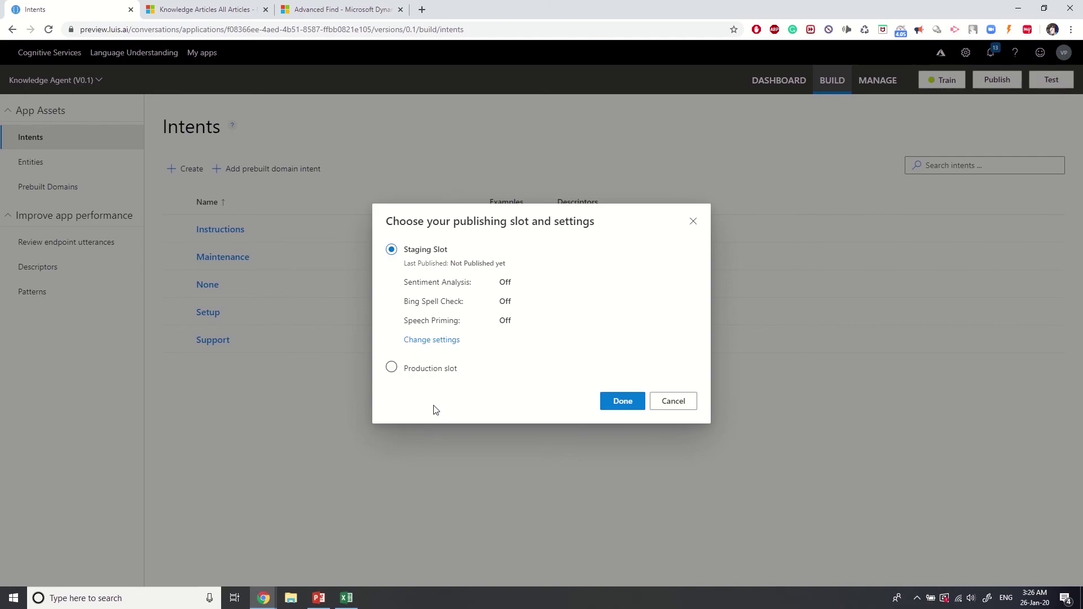
pyautogui.click(632, 402)
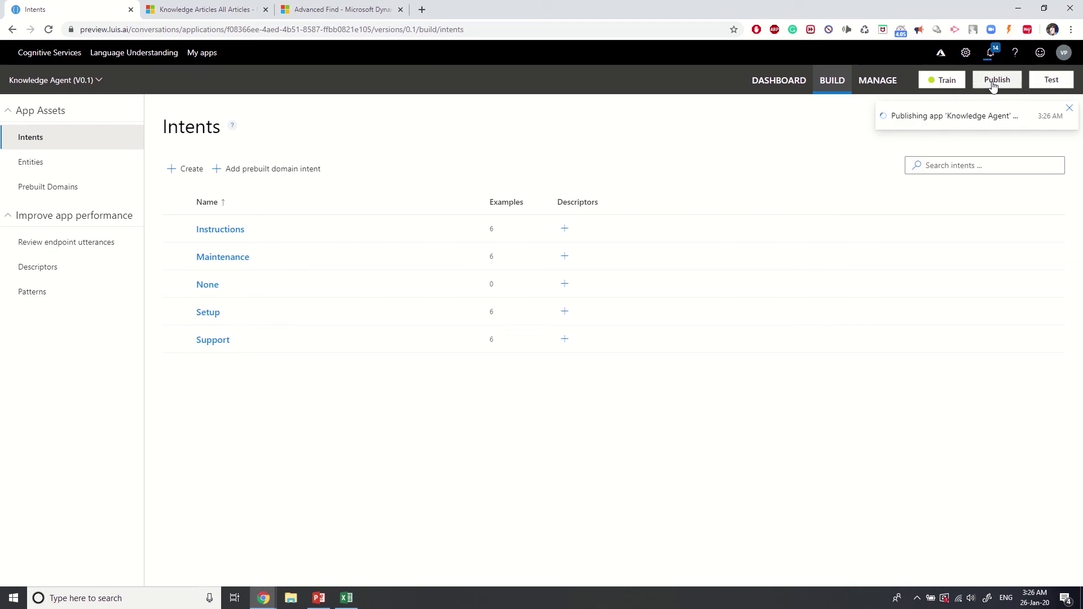
pyautogui.click(993, 85)
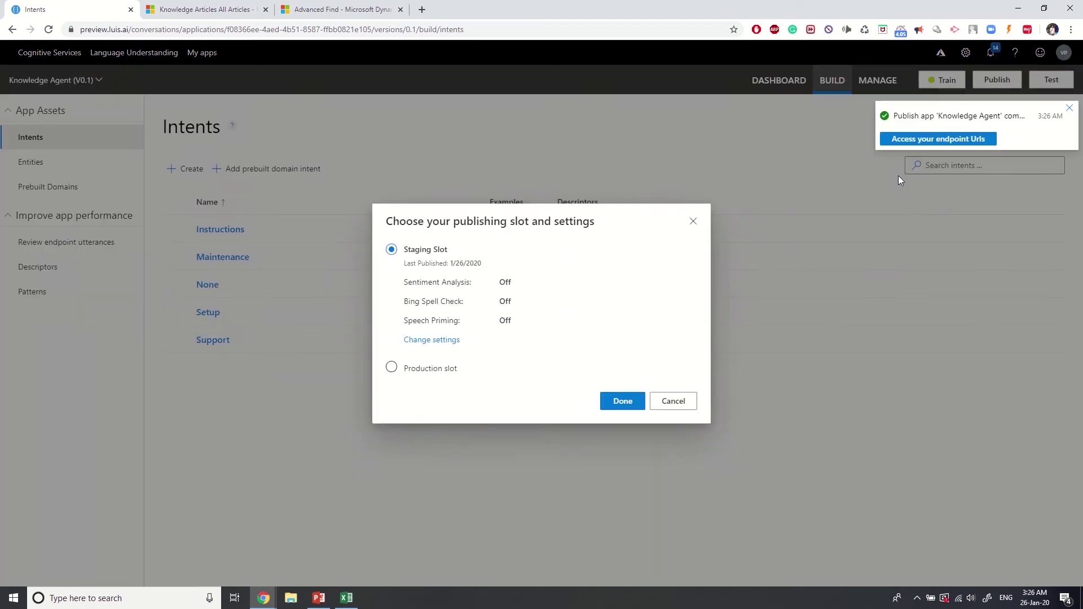
pyautogui.click(391, 368)
pyautogui.click(626, 406)
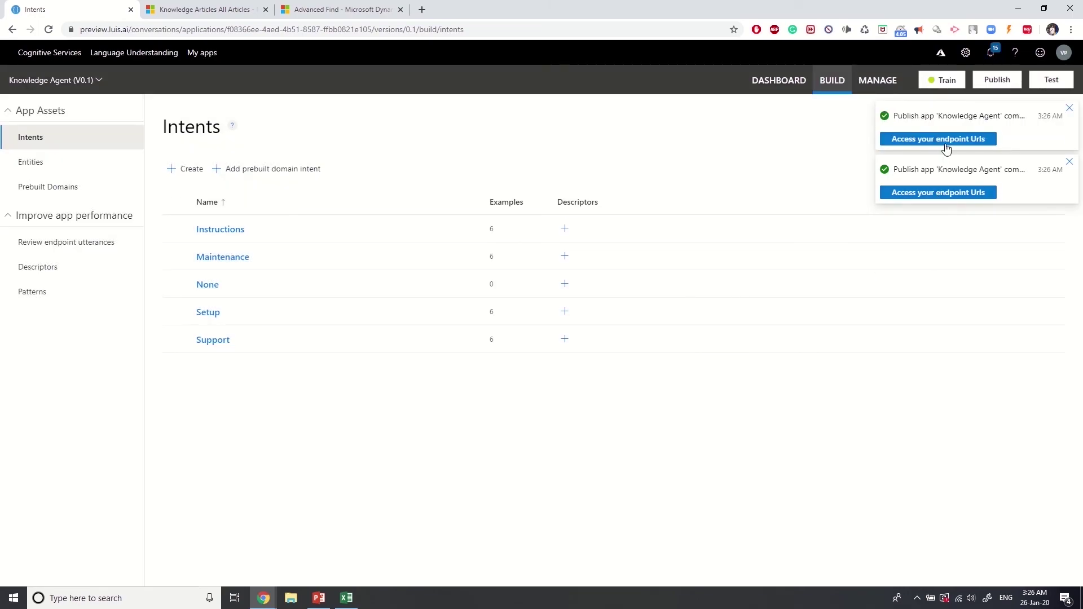
# Step: Open the published app's endpoint resources, copy the Starter_Key primary key, and show the application settings containing the App Id
pyautogui.click(947, 141)
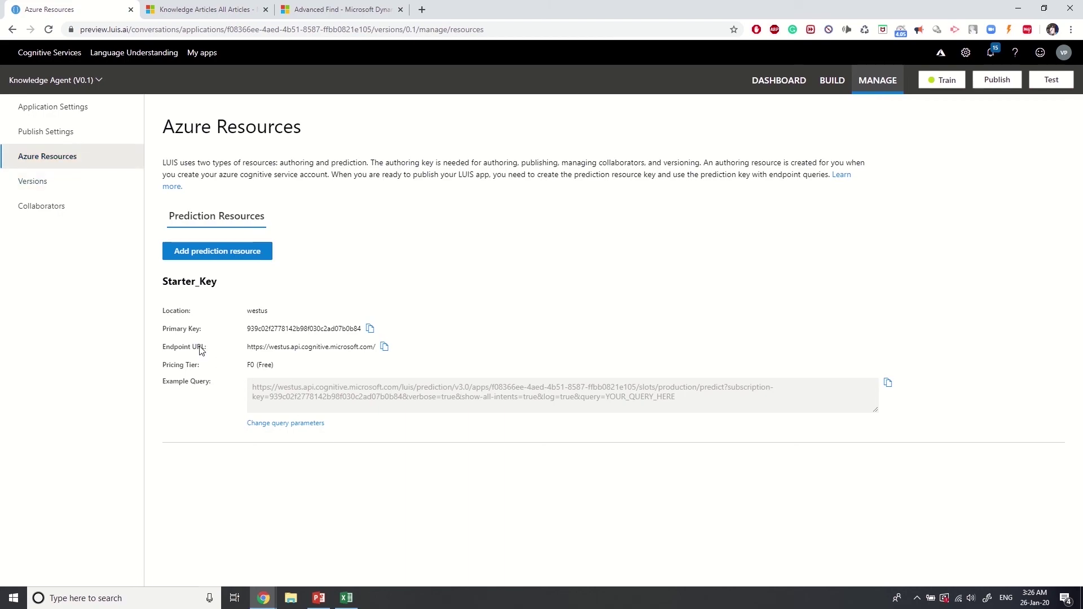
pyautogui.click(369, 329)
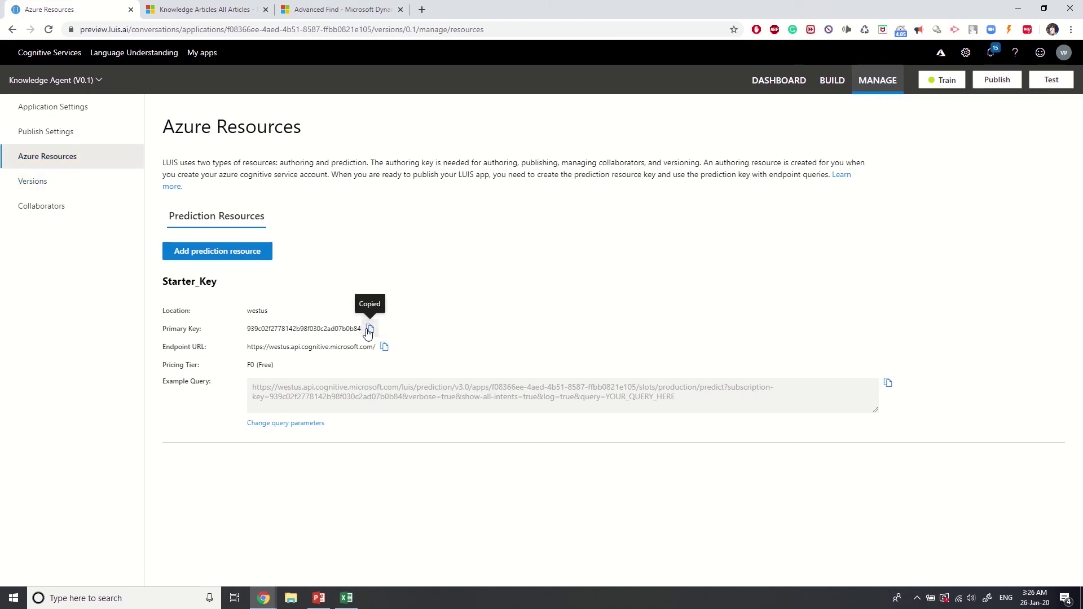
pyautogui.click(57, 115)
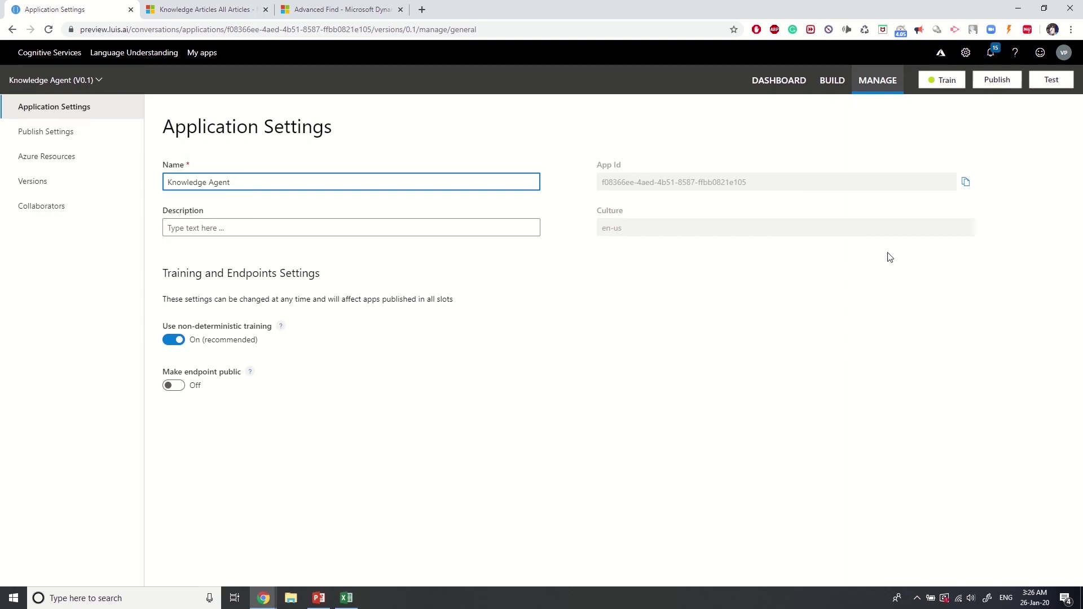
# Step: Show the open Chrome windows to switch away from the LUIS application settings
pyautogui.click(263, 597)
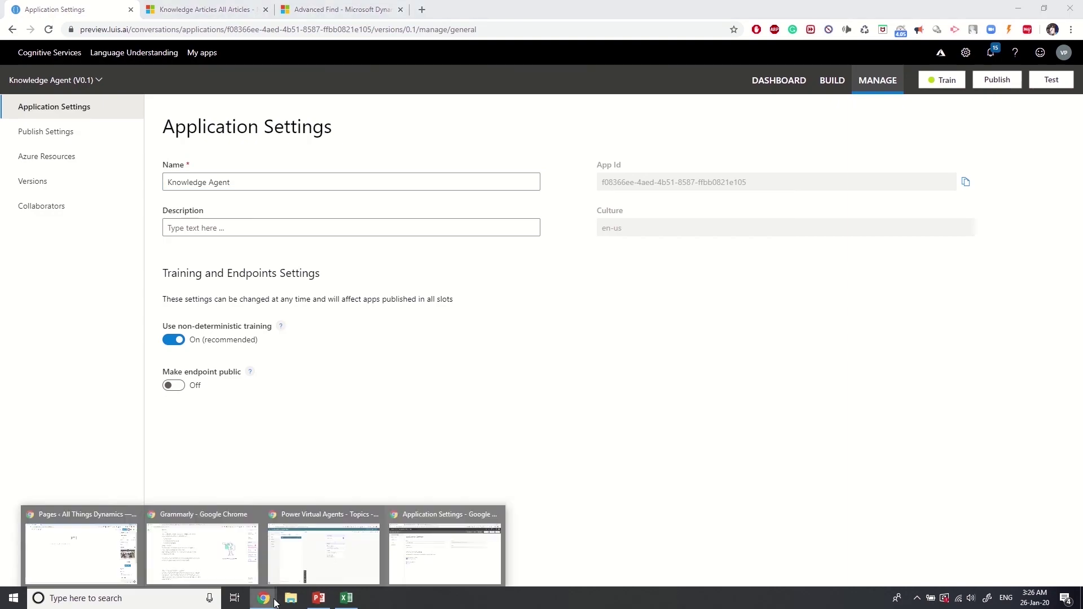